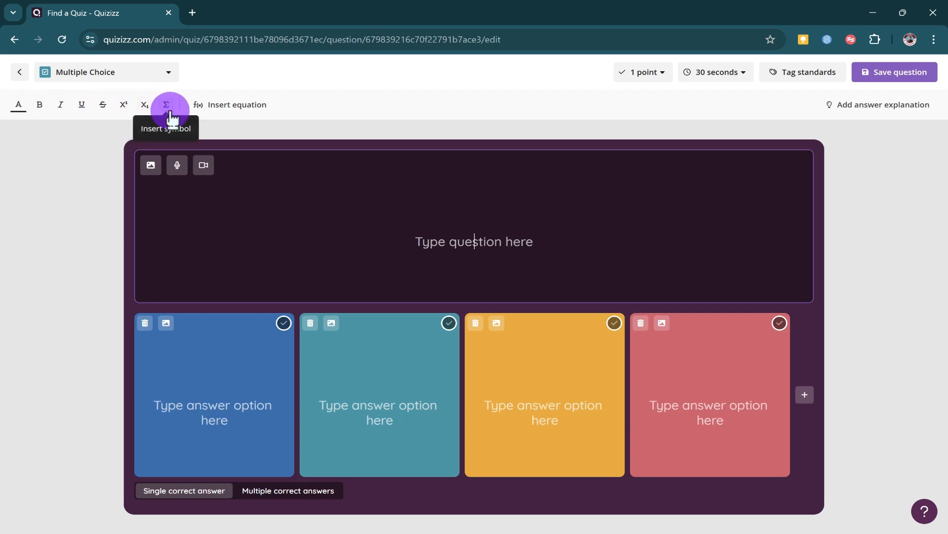
Step: Open and dismiss the equation editor, and fill in the question text "type your question here.."
{"action": "left_click", "coordinate": [220, 106]}
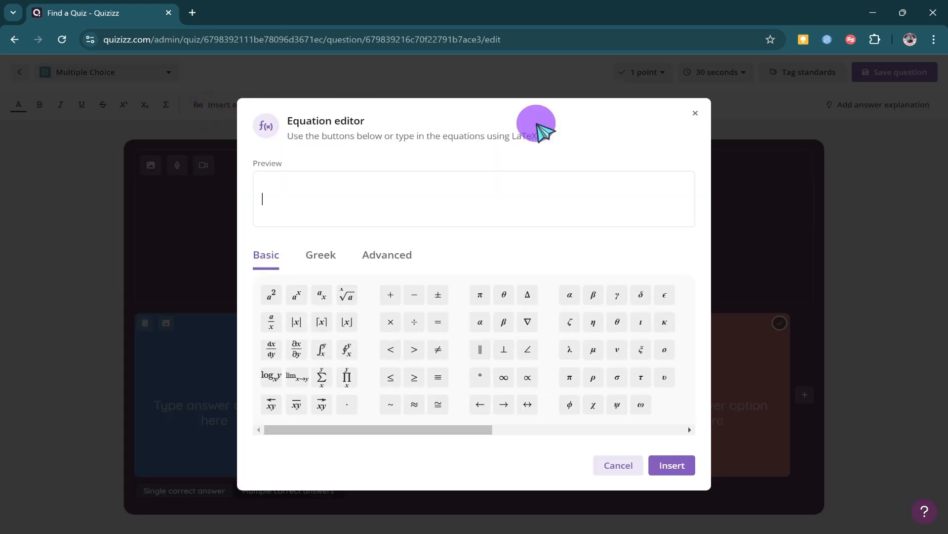
{"action": "left_click", "coordinate": [699, 118]}
{"action": "type", "text": "stio"}
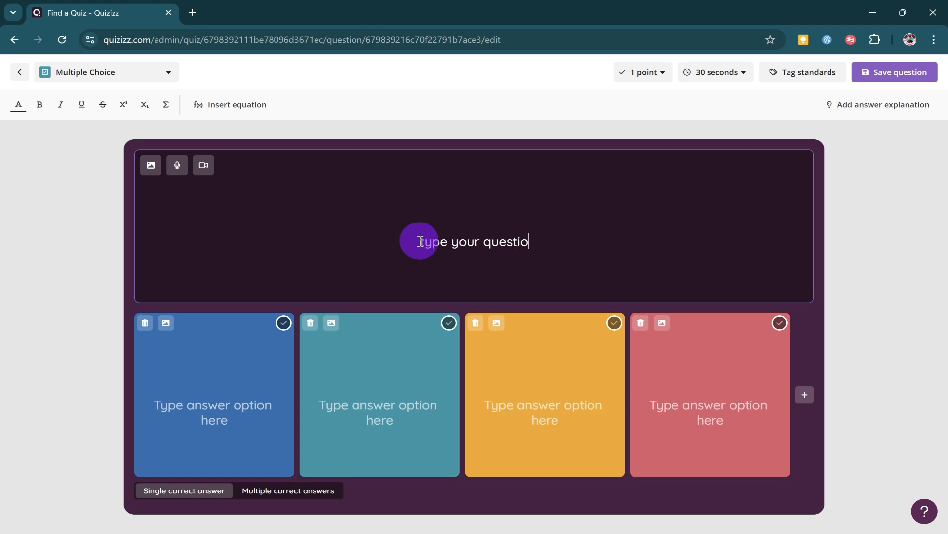
{"action": "type", "text": "n here.."}
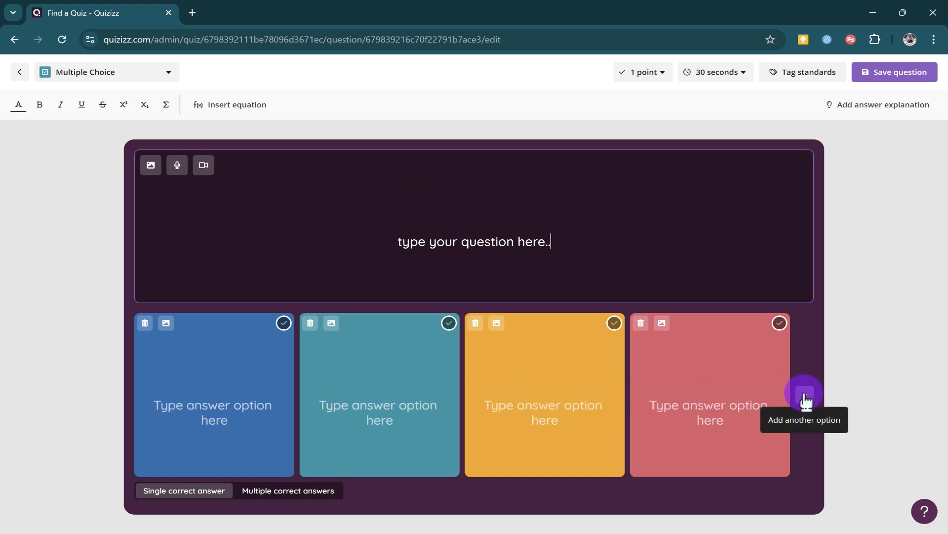
Step: Mark Sexual reproduction as the correct answer of the multiple-choice question
{"action": "left_click", "coordinate": [805, 395]}
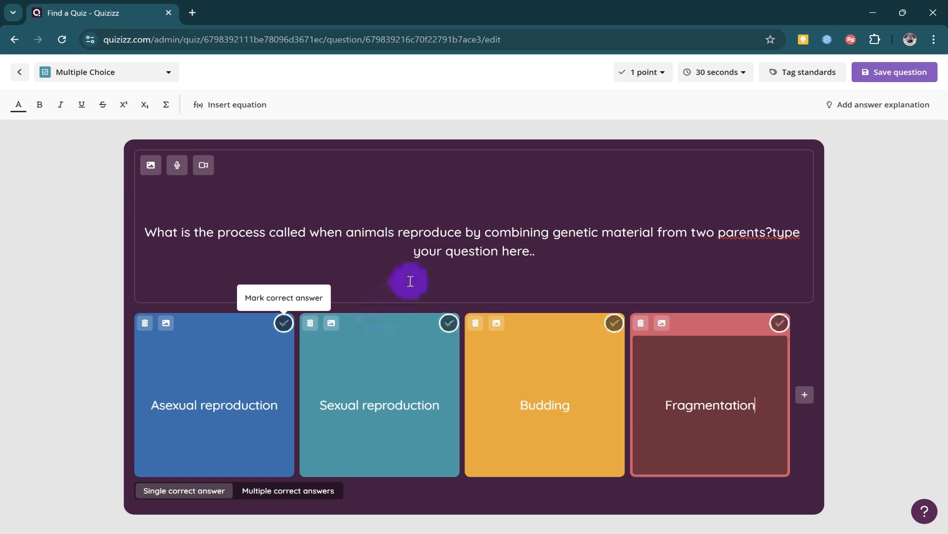
{"action": "left_click", "coordinate": [448, 325]}
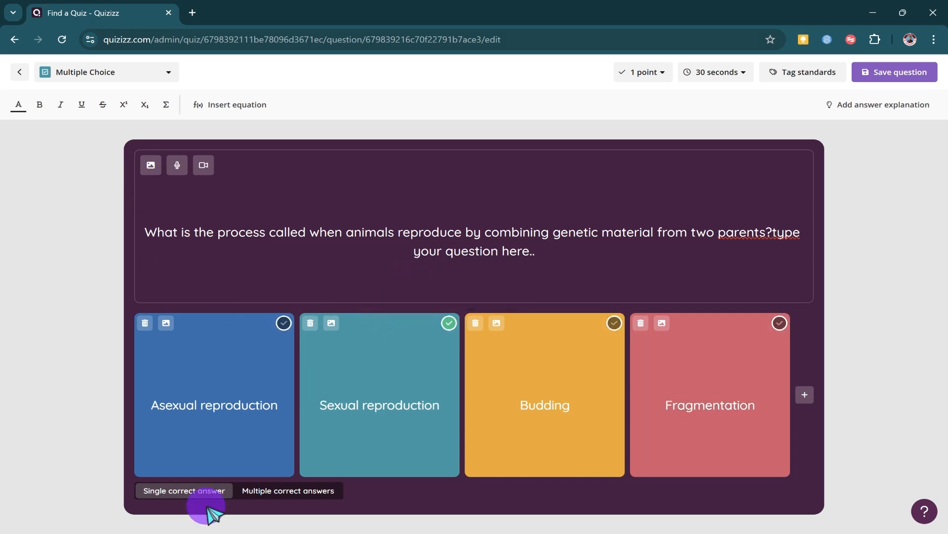
{"action": "left_click", "coordinate": [276, 492]}
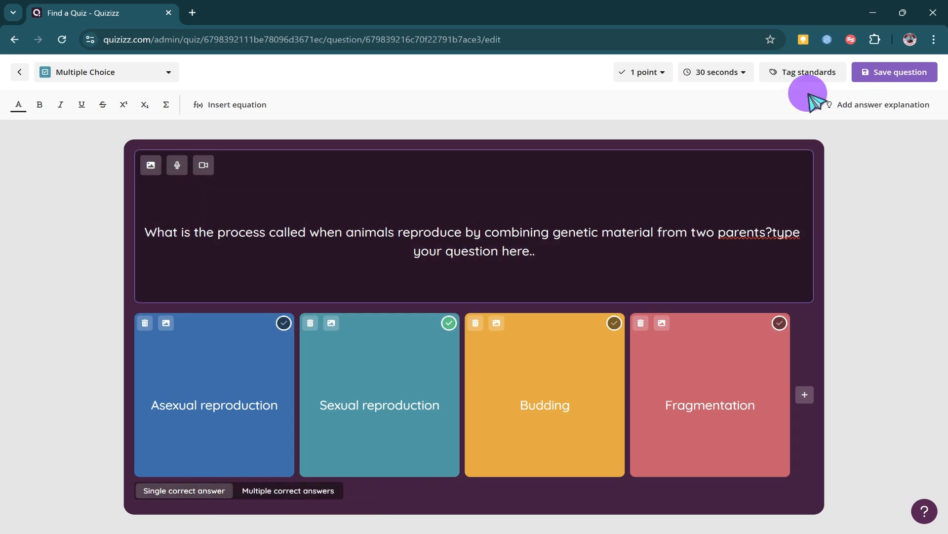
Step: Set the multiple-choice question to 10 points with a time limit of 1 minute
{"action": "left_click", "coordinate": [648, 74]}
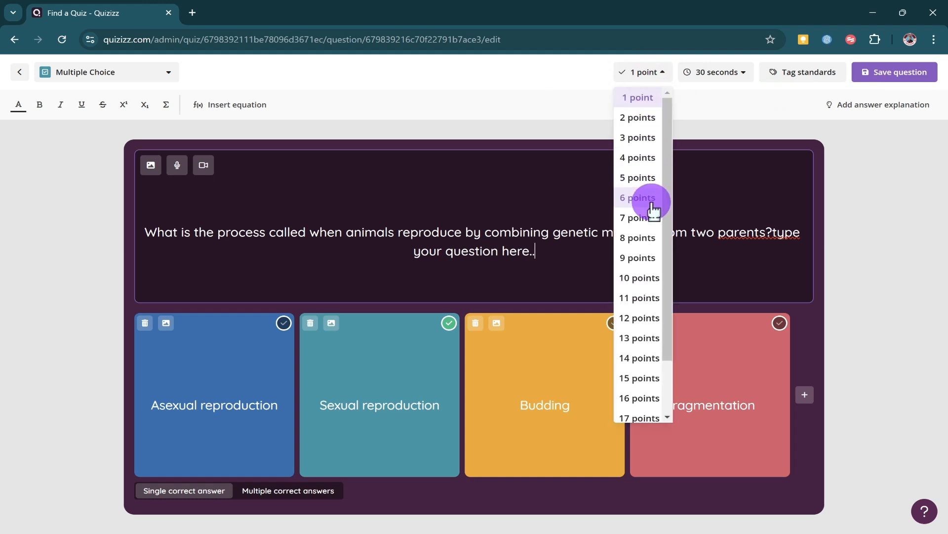
{"action": "left_click", "coordinate": [647, 277]}
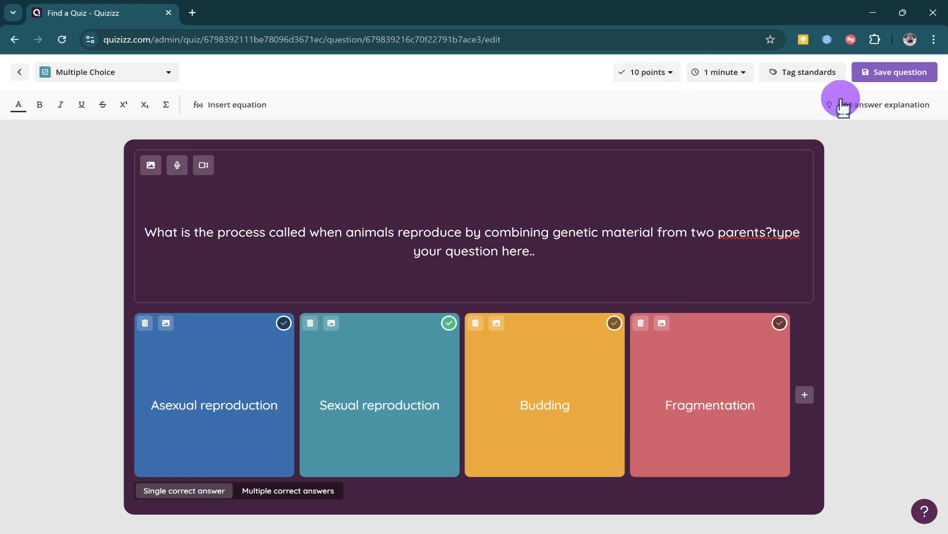
Step: View the answer explanation editor, save the multiple-choice question and dismiss the question type chooser
{"action": "left_click", "coordinate": [848, 104]}
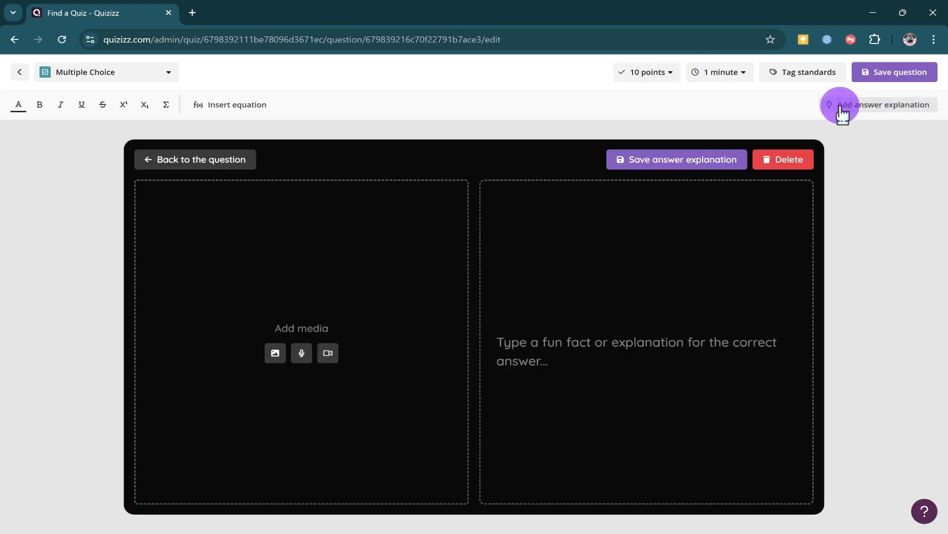
{"action": "left_click", "coordinate": [890, 72]}
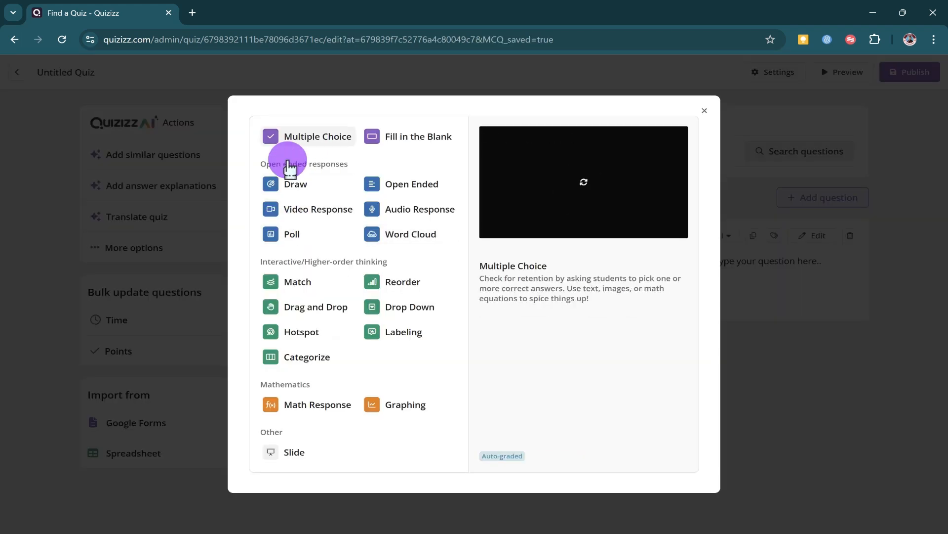
{"action": "left_click", "coordinate": [707, 110]}
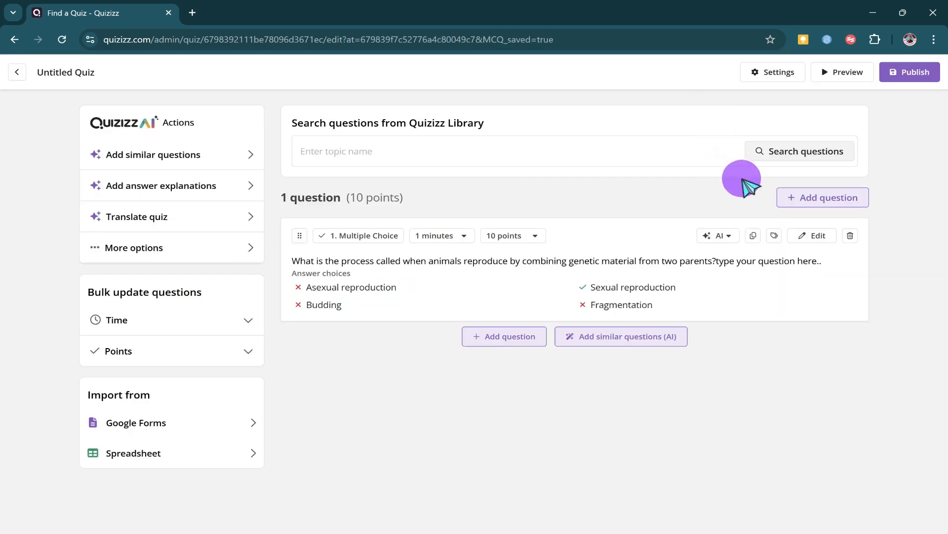
Step: Fill in the quiz's publishing details with the name Biology, subject Biology, 6th Grade and public visibility
{"action": "left_click", "coordinate": [914, 74]}
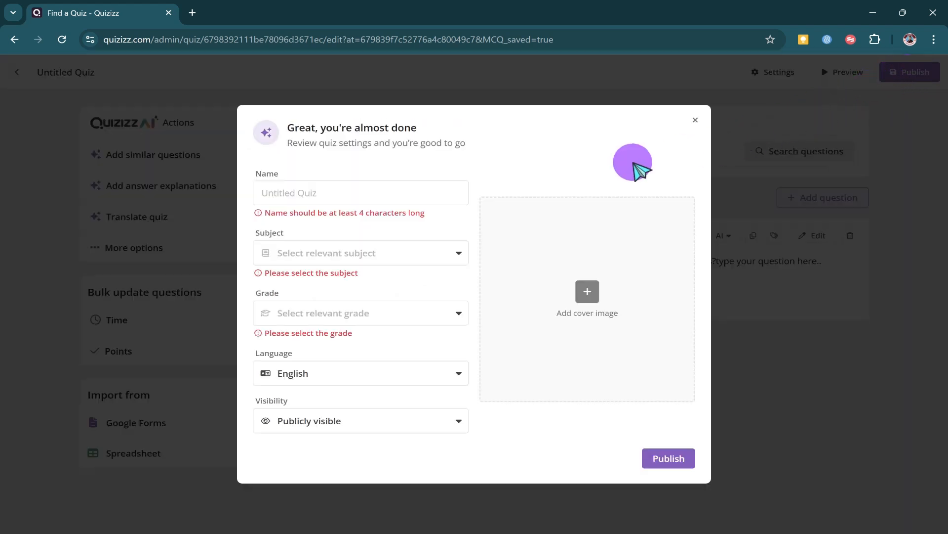
{"action": "left_click", "coordinate": [381, 192]}
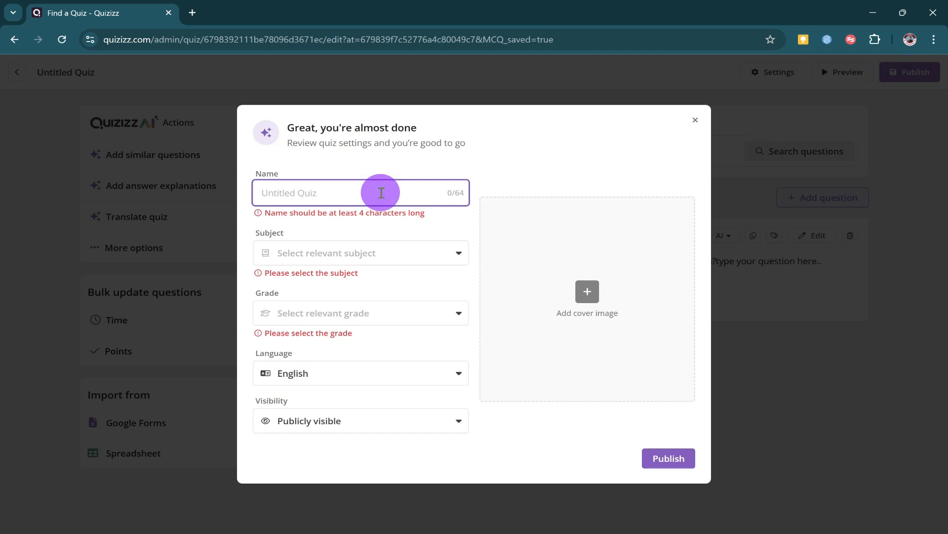
{"action": "type", "text": "Biology"}
{"action": "left_click", "coordinate": [346, 249]}
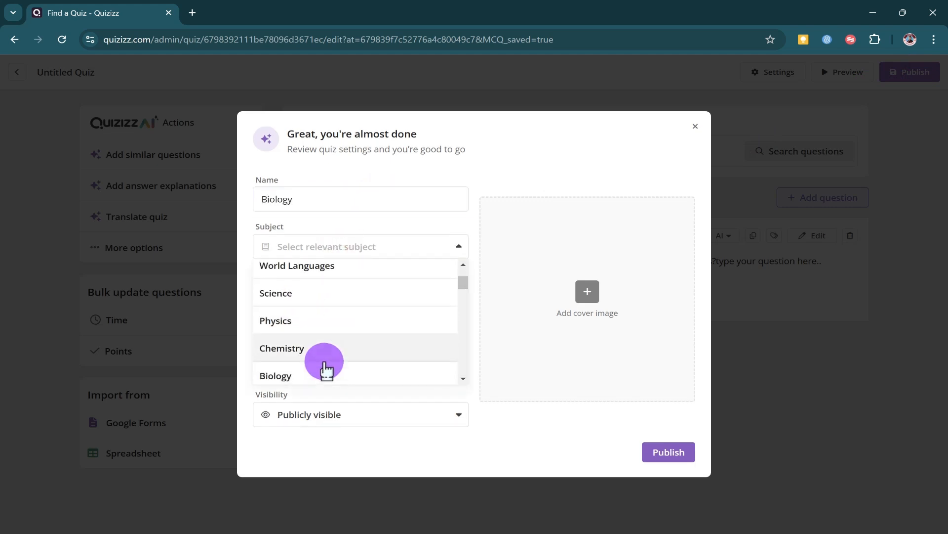
{"action": "left_click", "coordinate": [286, 377]}
{"action": "left_click", "coordinate": [346, 303]}
{"action": "left_click", "coordinate": [308, 361]}
{"action": "left_click", "coordinate": [344, 404]}
{"action": "left_click", "coordinate": [338, 405]}
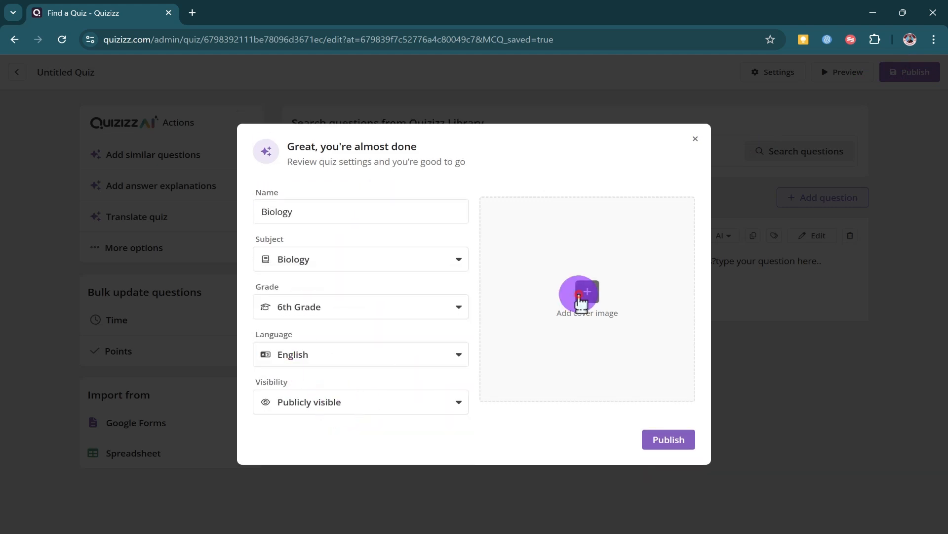
Step: Search for "biology" images, save the first one as the cover image and publish the quiz
{"action": "left_click", "coordinate": [580, 294]}
{"action": "left_click", "coordinate": [342, 176]}
{"action": "left_click", "coordinate": [372, 208]}
{"action": "left_click", "coordinate": [689, 212]}
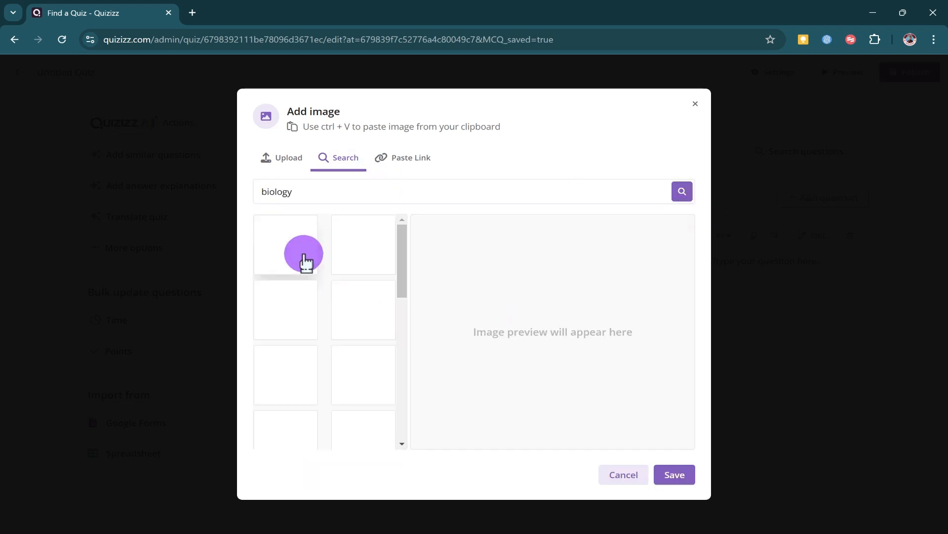
{"action": "left_click", "coordinate": [303, 255]}
{"action": "left_click", "coordinate": [673, 478]}
{"action": "left_click", "coordinate": [666, 442]}
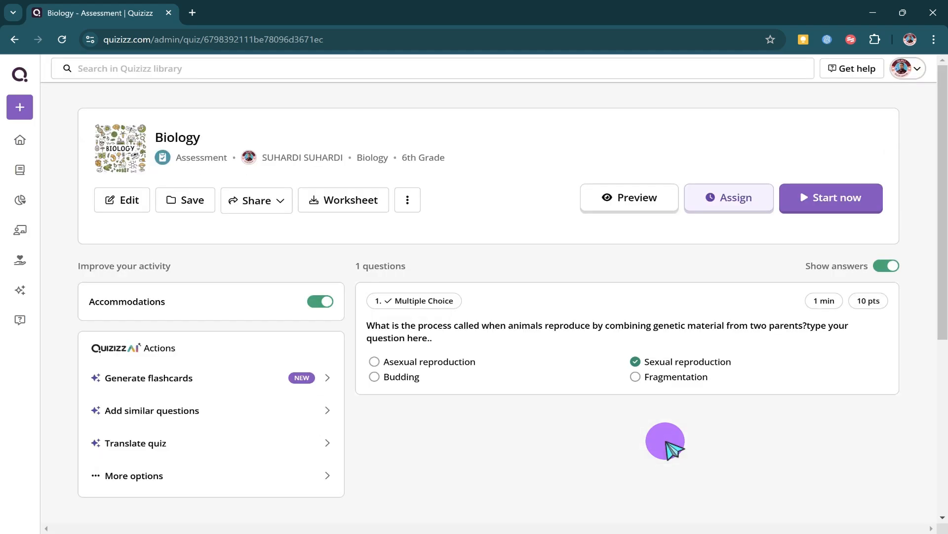
Step: Create a new assessment from scratch with a Fill in the Blank question
{"action": "left_click", "coordinate": [21, 106]}
{"action": "left_click", "coordinate": [352, 262]}
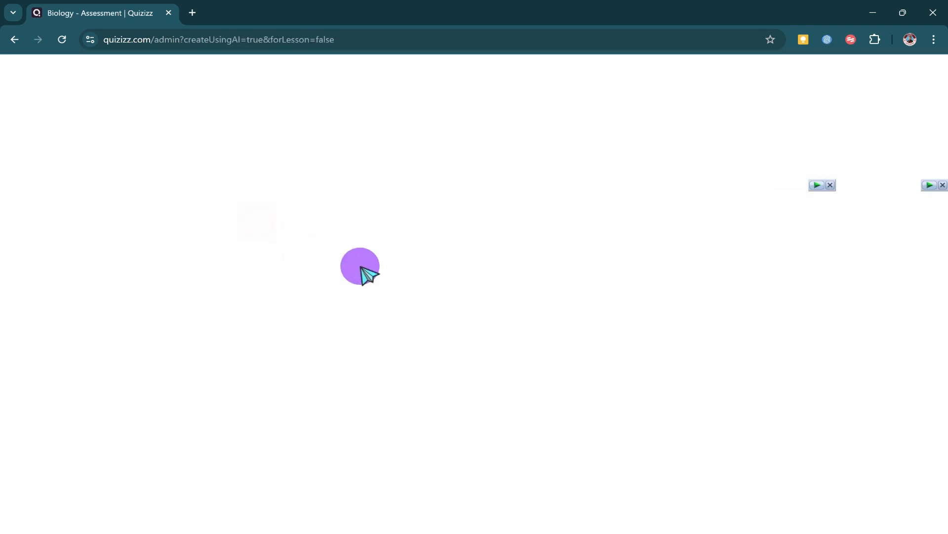
{"action": "left_click", "coordinate": [672, 363]}
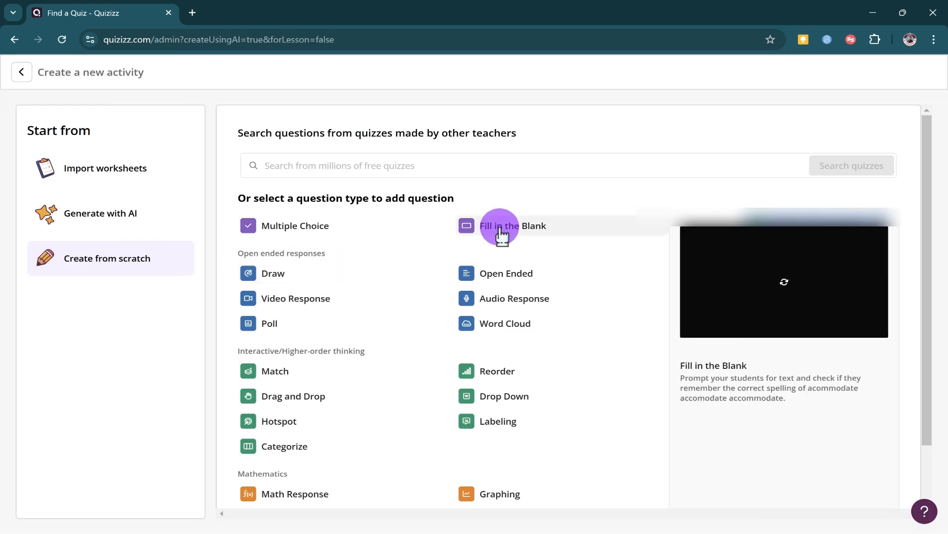
{"action": "left_click", "coordinate": [501, 227]}
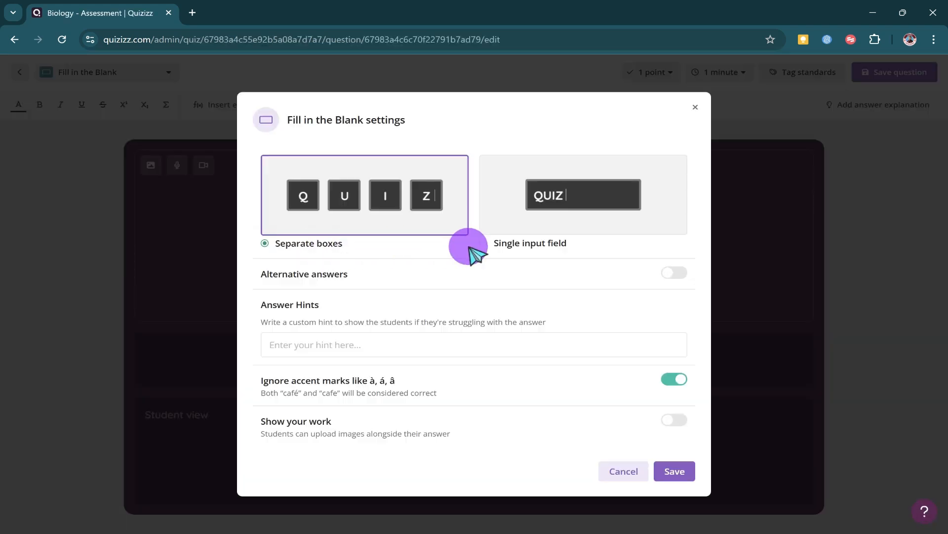
Step: Use a single input field for the egg-to-adult development question and save it with the answer Metamorphosis
{"action": "left_click", "coordinate": [506, 246]}
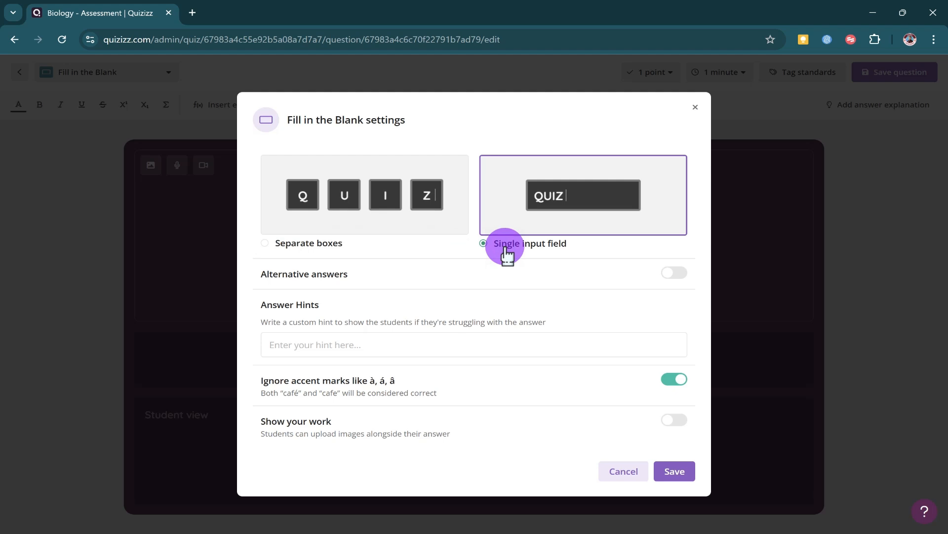
{"action": "left_click", "coordinate": [323, 346]}
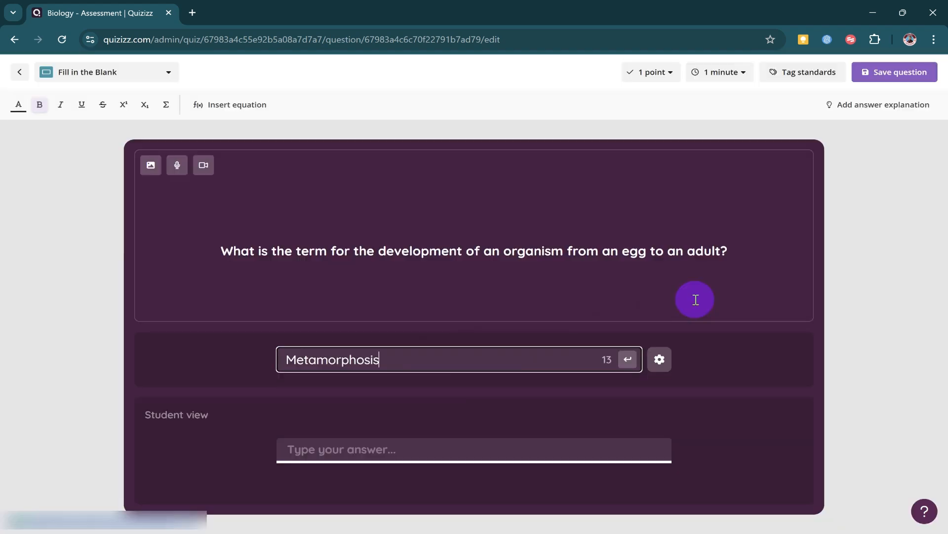
{"action": "left_click", "coordinate": [895, 72]}
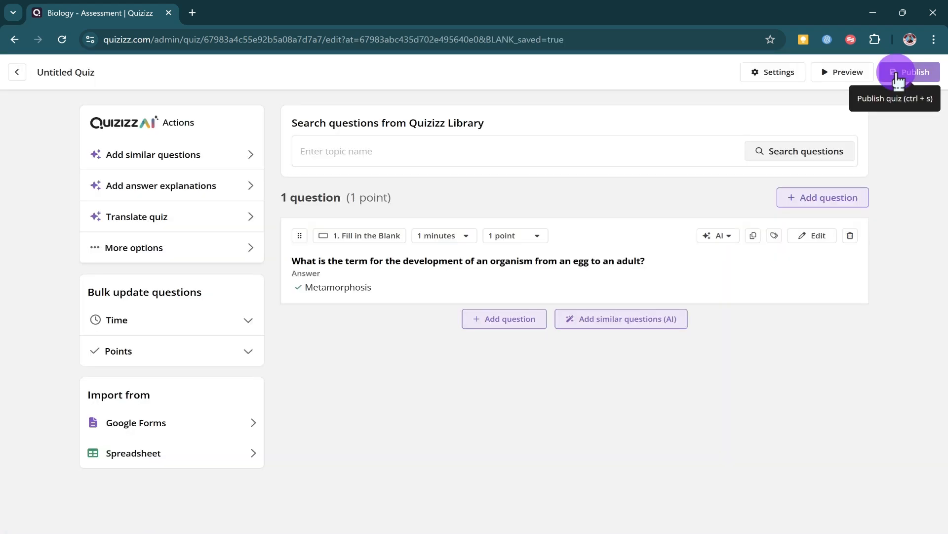
Step: Publish the Fill in the Blank quiz as Biology for 7th Grade and start it live in Classic Mode
{"action": "left_click", "coordinate": [911, 71]}
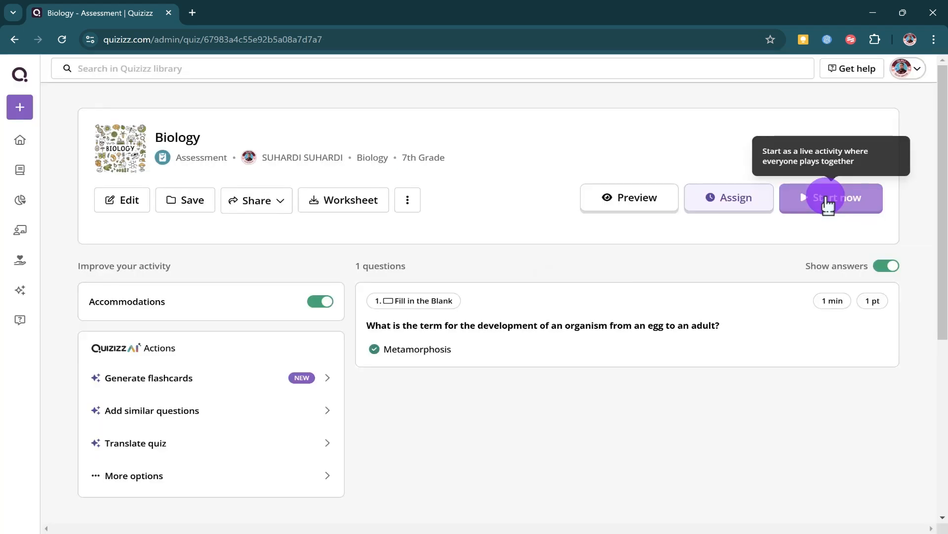
{"action": "left_click", "coordinate": [828, 200]}
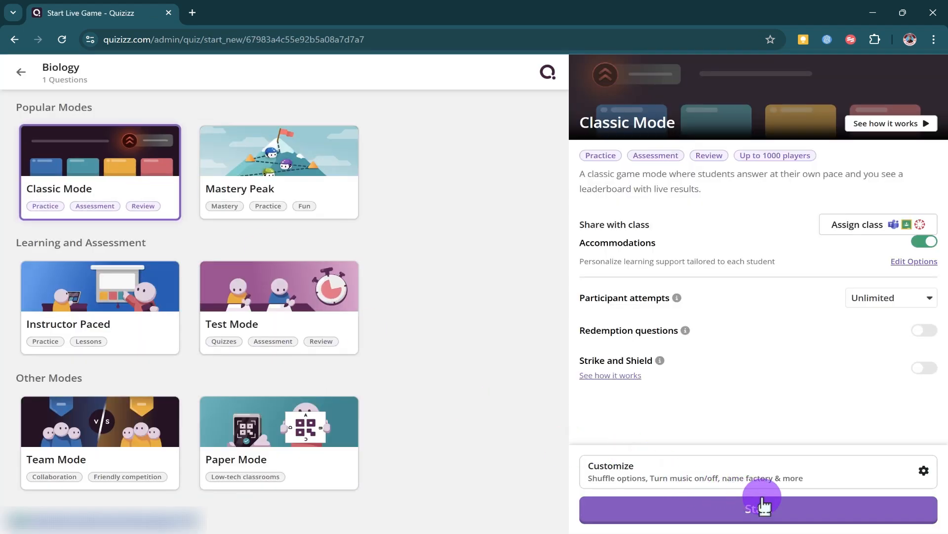
{"action": "left_click", "coordinate": [763, 498]}
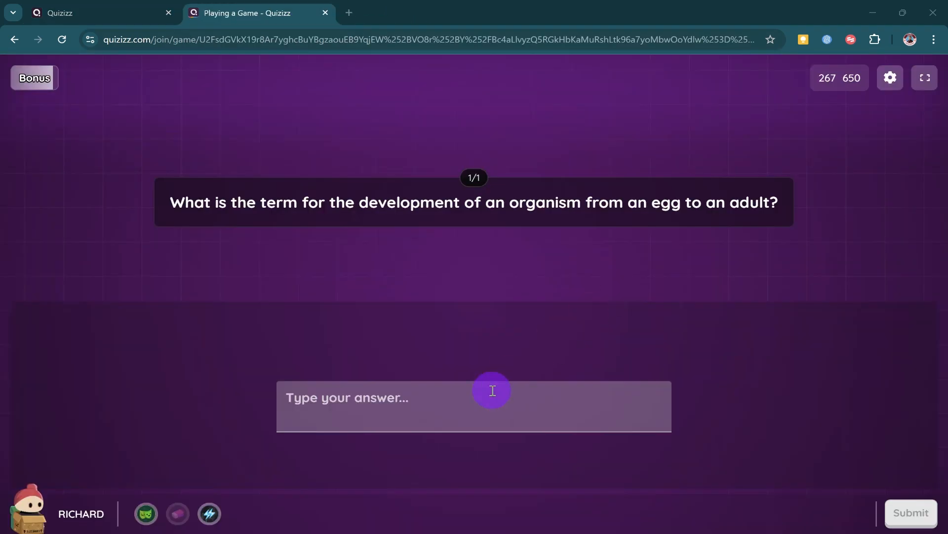
Step: Answer the live game's question with "Metamorphosis" and submit it
{"action": "left_click", "coordinate": [492, 390]}
{"action": "type", "text": "Metamorphosis"}
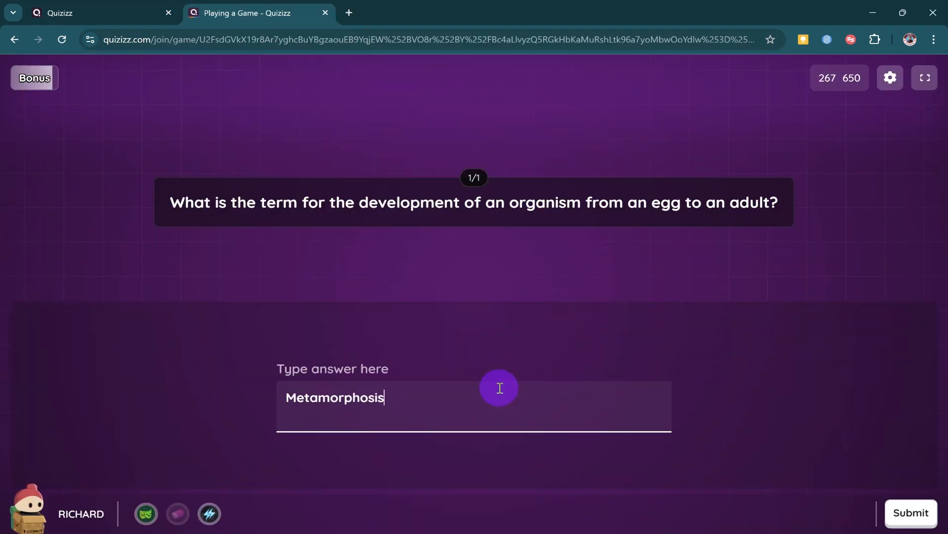
{"action": "key", "text": "Return"}
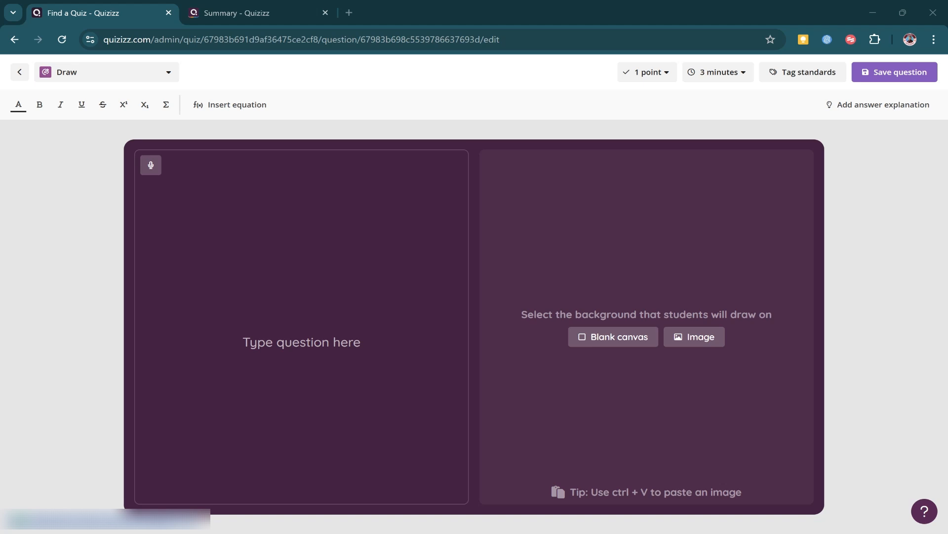
Step: Write the Draw question "Please draw a leaf" with a blank canvas background and save it
{"action": "left_click", "coordinate": [337, 340]}
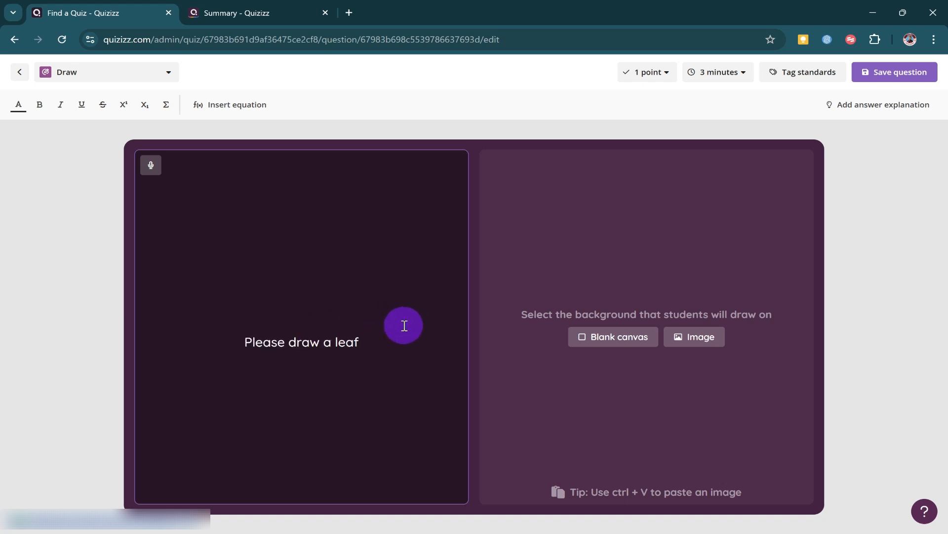
{"action": "left_click", "coordinate": [610, 341]}
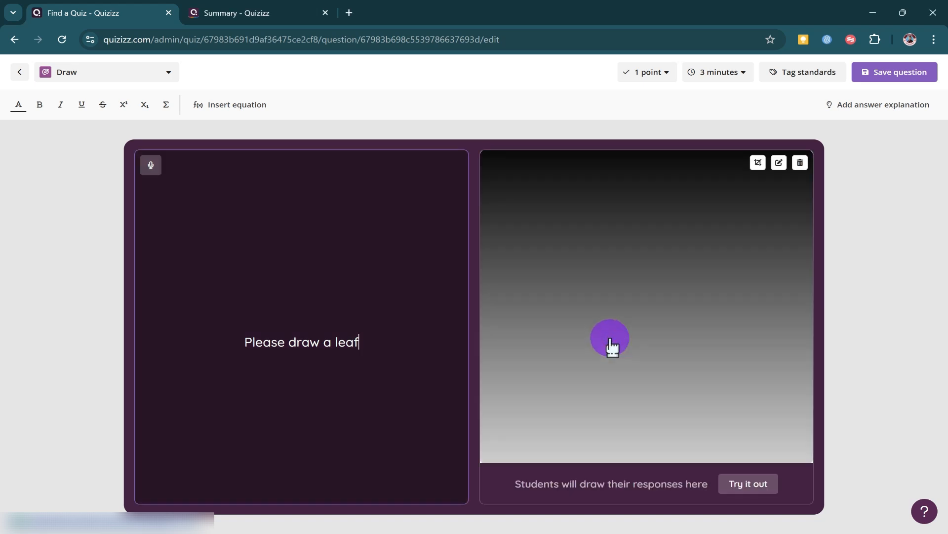
{"action": "left_click", "coordinate": [891, 78]}
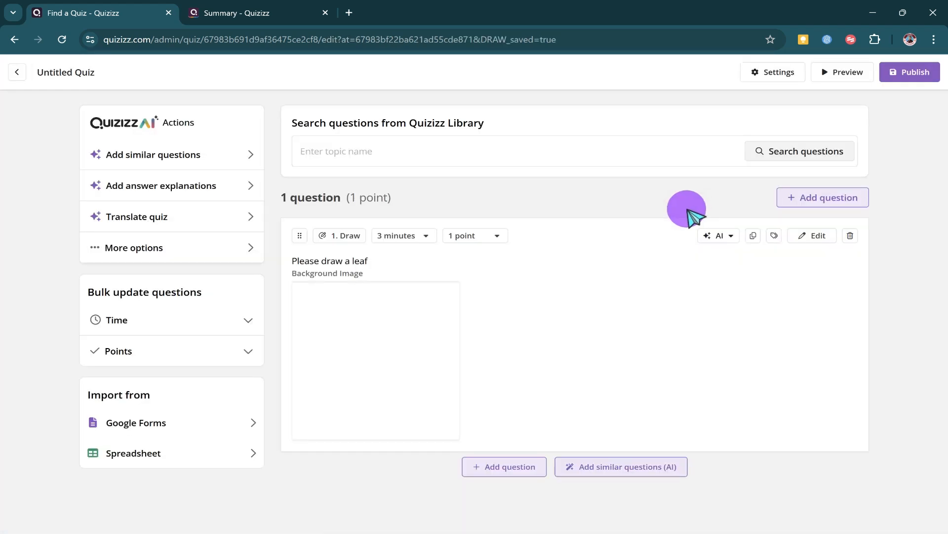
Step: Publish the Draw quiz as biology with subject Biology and 6th Grade, and start it live in Classic Mode
{"action": "left_click", "coordinate": [911, 72]}
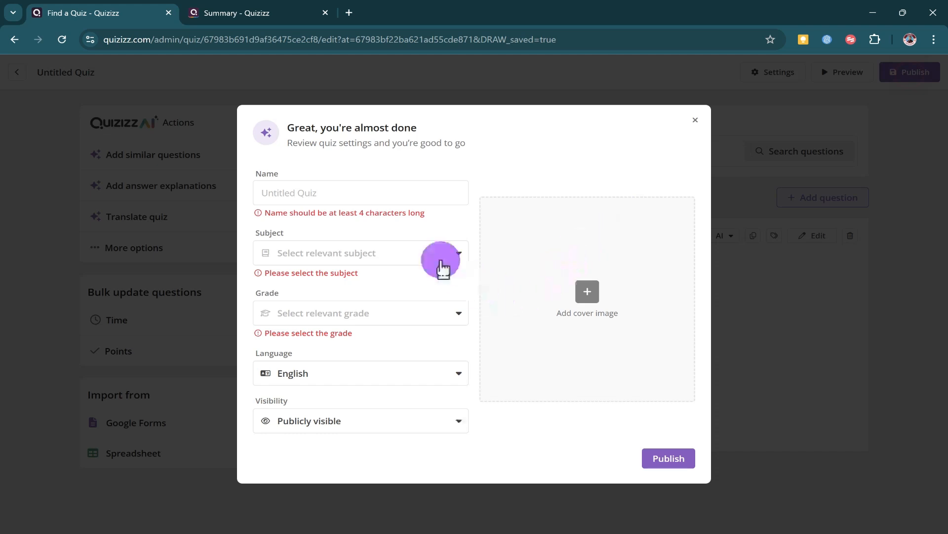
{"action": "left_click", "coordinate": [404, 194]}
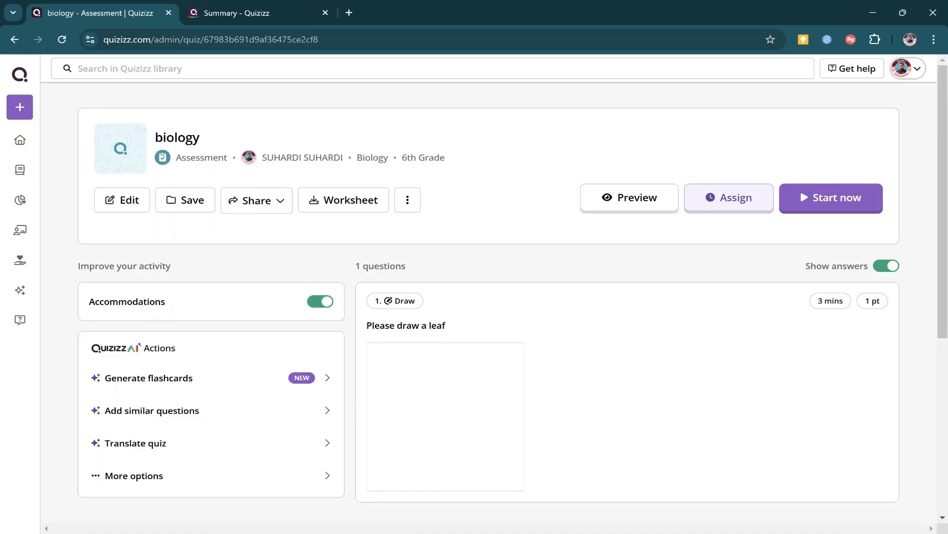
{"action": "left_click", "coordinate": [832, 194]}
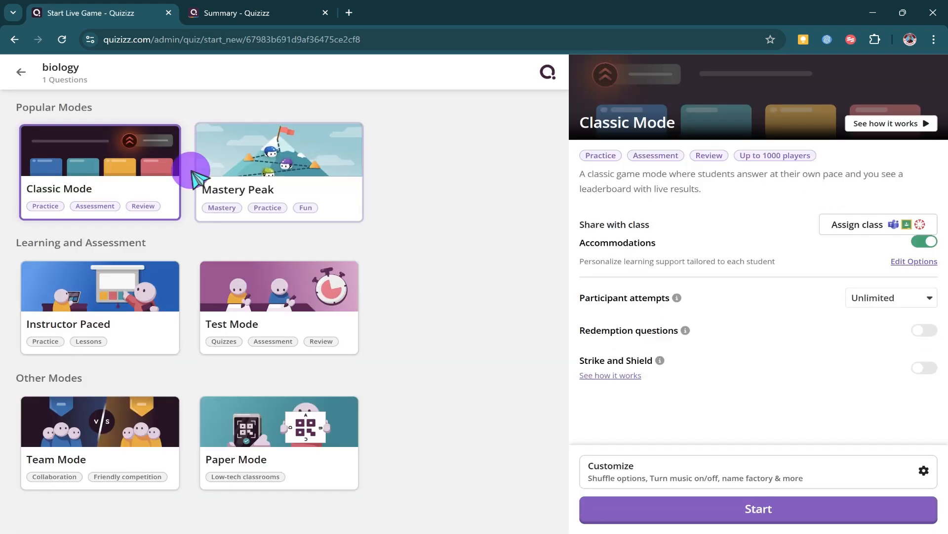
{"action": "left_click", "coordinate": [707, 511]}
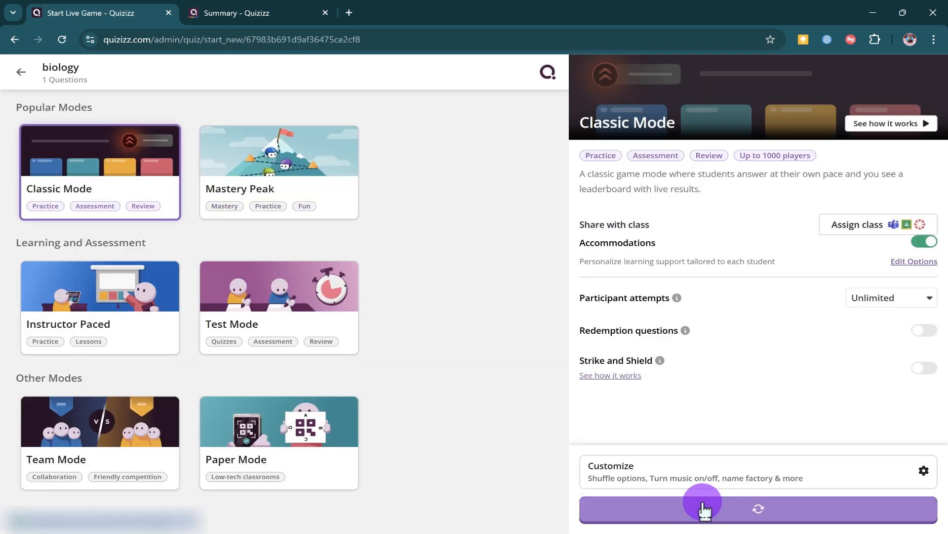
Step: Join the live game under the participant's name and start it from the host lobby
{"action": "type", "text": "RIC"}
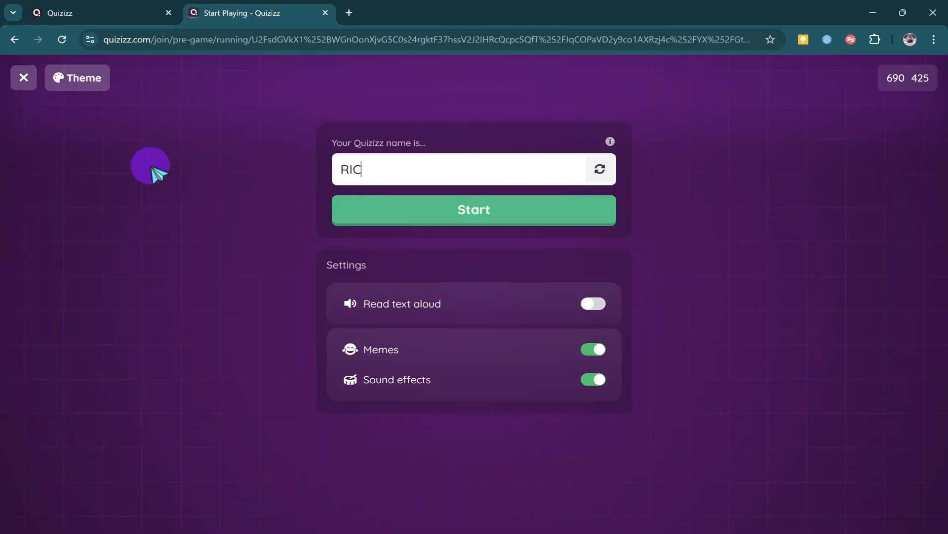
{"action": "type", "text": "HARD"}
{"action": "left_click", "coordinate": [437, 222]}
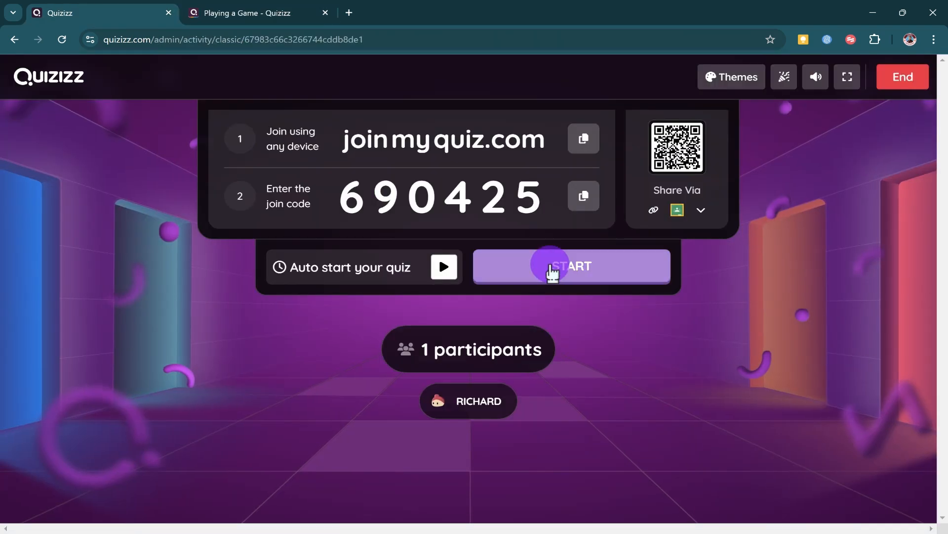
{"action": "left_click", "coordinate": [552, 266]}
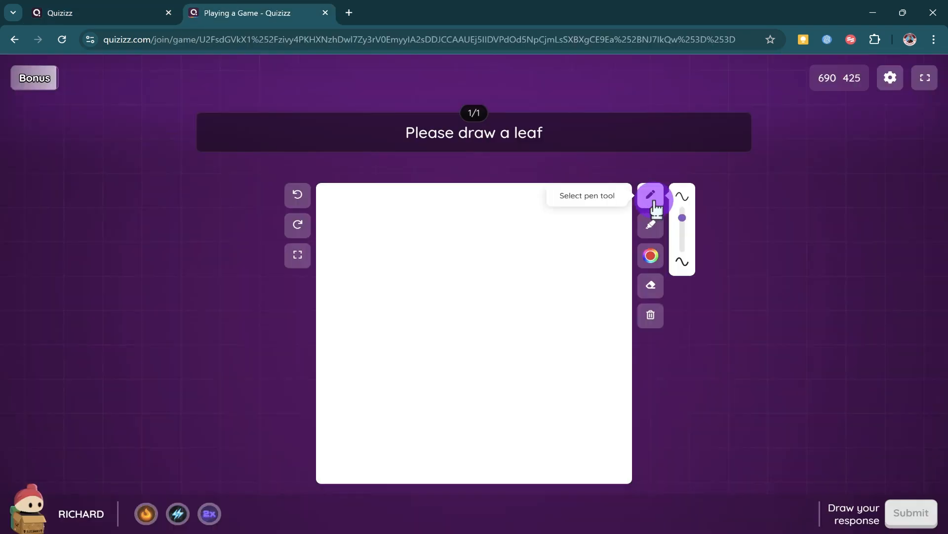
Step: Draw a red leaf outline with a central vein using the pen, and shade both halves with red highlighter strokes
{"action": "mouse_move", "coordinate": [429, 343]}
{"action": "left_mouse_down"}
{"action": "mouse_move", "coordinate": [479, 352]}
{"action": "mouse_move", "coordinate": [497, 340]}
{"action": "left_mouse_up"}
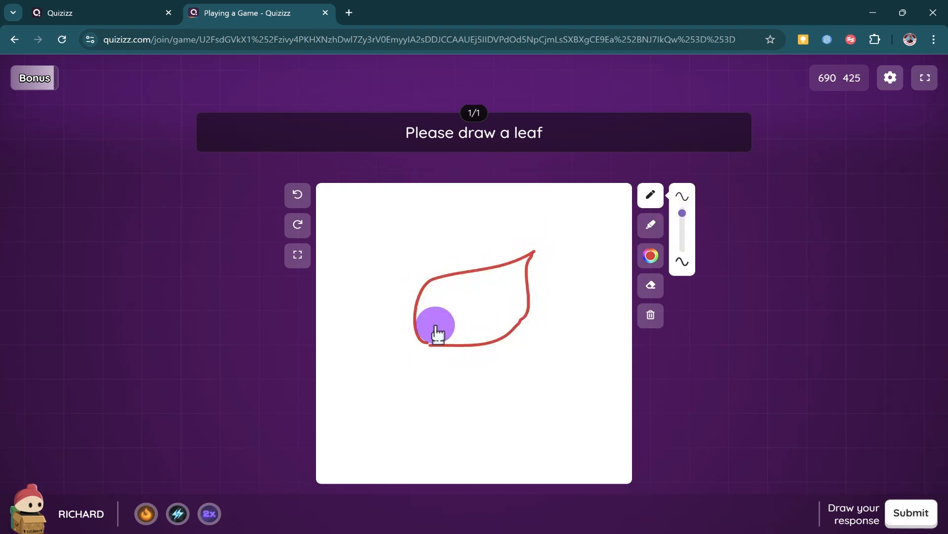
{"action": "left_click_drag", "start_coordinate": [430, 343], "coordinate": [534, 252]}
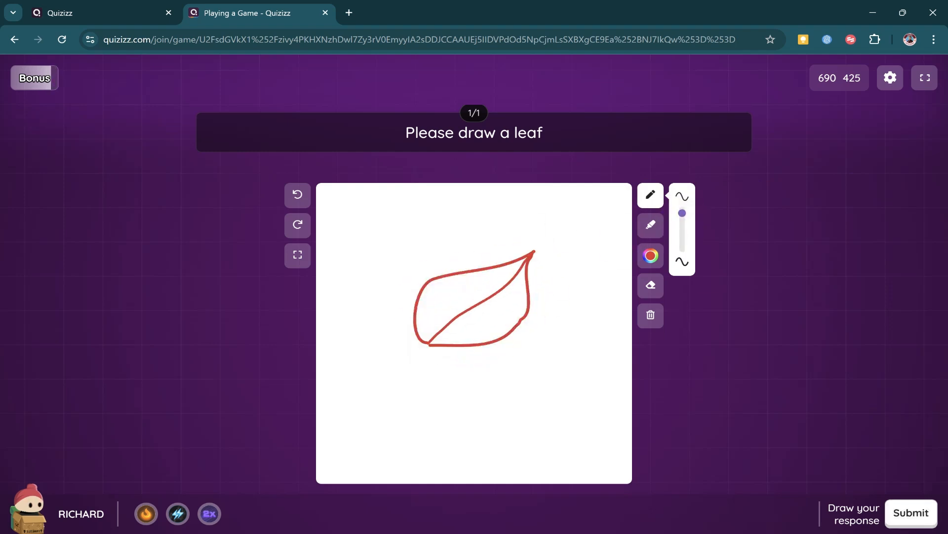
{"action": "left_click", "coordinate": [651, 224]}
{"action": "left_click_drag", "start_coordinate": [425, 330], "coordinate": [498, 278]}
{"action": "left_click_drag", "start_coordinate": [449, 339], "coordinate": [513, 303]}
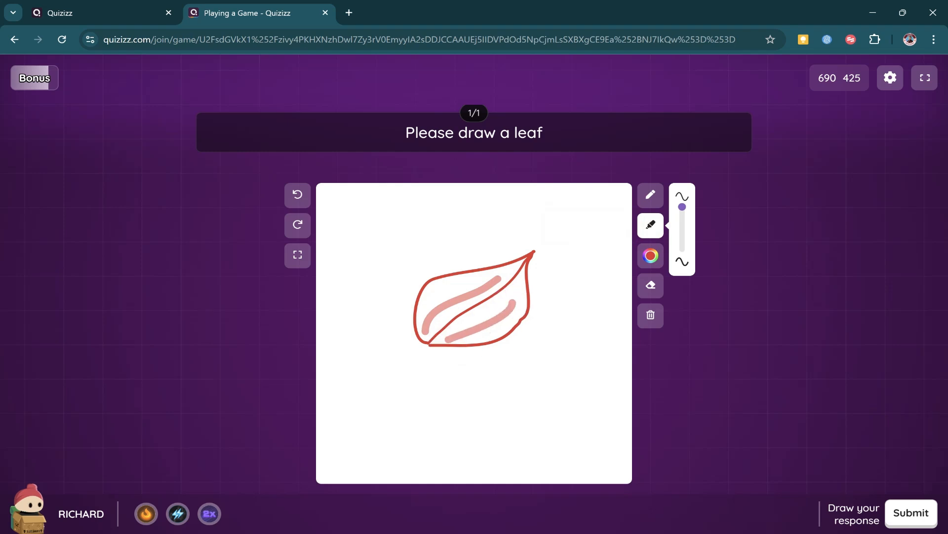
Step: Change the highlighter color to green and add a stroke to each half of the leaf
{"action": "left_click", "coordinate": [650, 256]}
{"action": "left_click", "coordinate": [677, 282]}
{"action": "left_click_drag", "start_coordinate": [423, 318], "coordinate": [492, 282]}
{"action": "left_click_drag", "start_coordinate": [447, 334], "coordinate": [512, 302]}
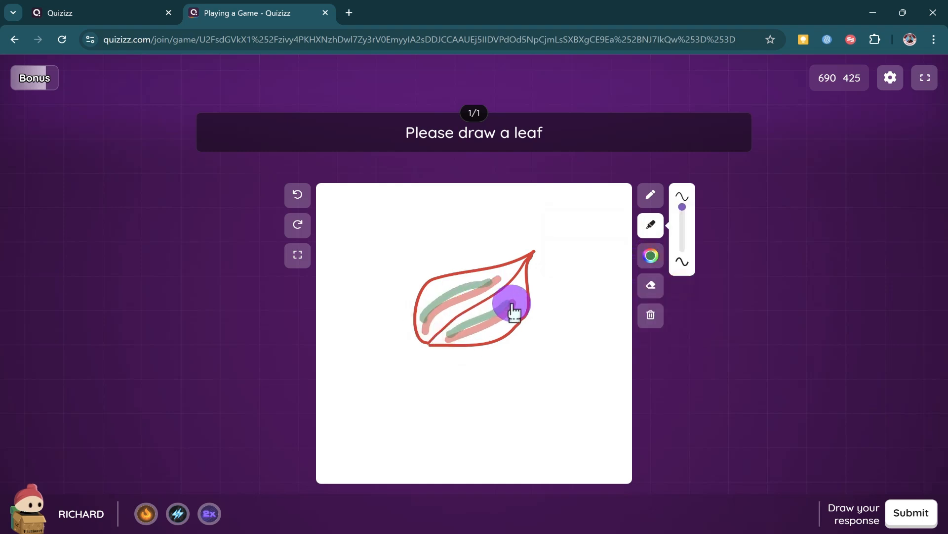
Step: Erase the leaf outline and several of the strokes inside it with the eraser
{"action": "left_click", "coordinate": [650, 285]}
{"action": "left_click", "coordinate": [479, 285]}
{"action": "left_click", "coordinate": [480, 286]}
{"action": "left_click", "coordinate": [495, 313]}
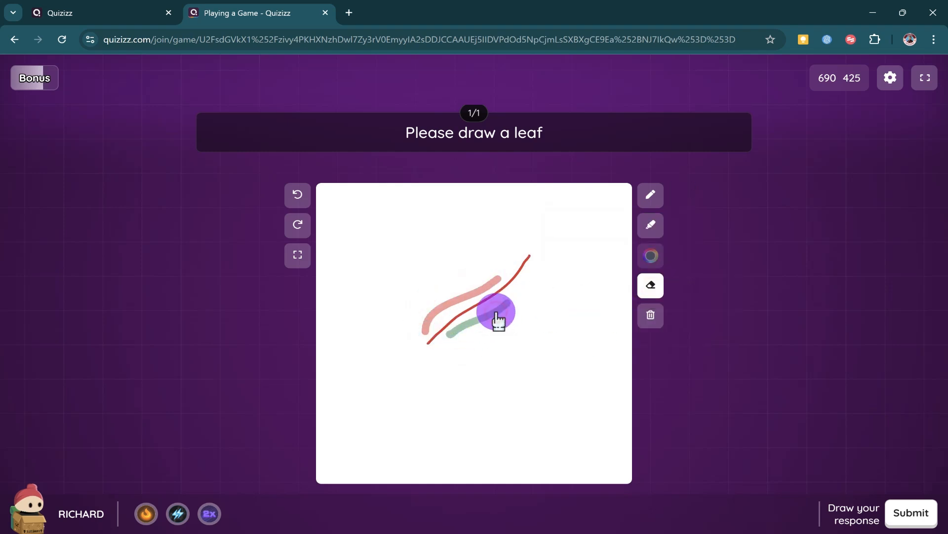
{"action": "left_click", "coordinate": [501, 292]}
Step: Add another pen stroke to the leaf drawing and submit it as the answer
{"action": "left_click", "coordinate": [650, 194]}
{"action": "mouse_move", "coordinate": [414, 328]}
{"action": "left_mouse_down"}
{"action": "mouse_move", "coordinate": [561, 269]}
{"action": "mouse_move", "coordinate": [418, 335]}
{"action": "left_mouse_up"}
{"action": "left_click", "coordinate": [911, 513]}
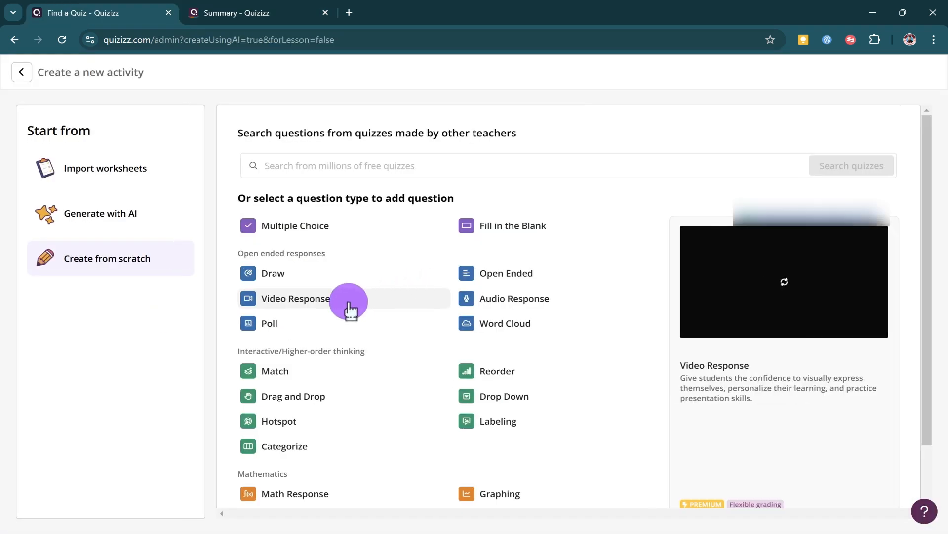
Step: Create a Video Response question "Read this poem and record yourself." with a 5m response limit and save it
{"action": "left_click", "coordinate": [288, 307]}
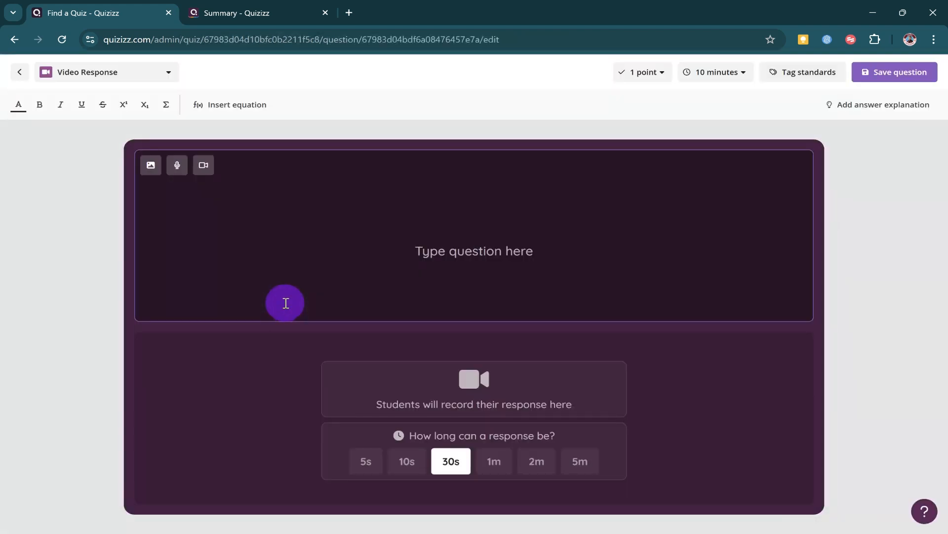
{"action": "left_click", "coordinate": [285, 303]}
{"action": "type", "text": "Read this poem and record yourself."}
{"action": "left_click", "coordinate": [536, 463]}
{"action": "left_click", "coordinate": [584, 459]}
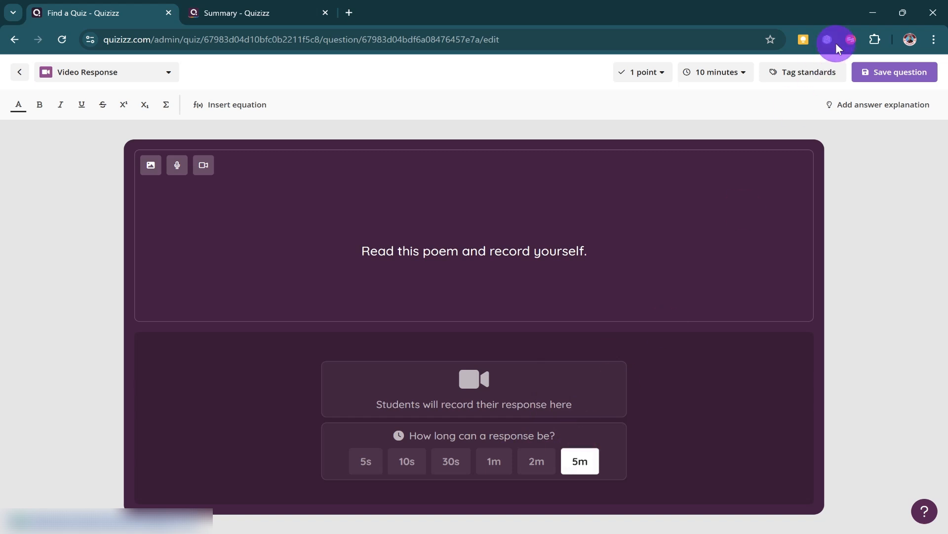
{"action": "left_click", "coordinate": [879, 73]}
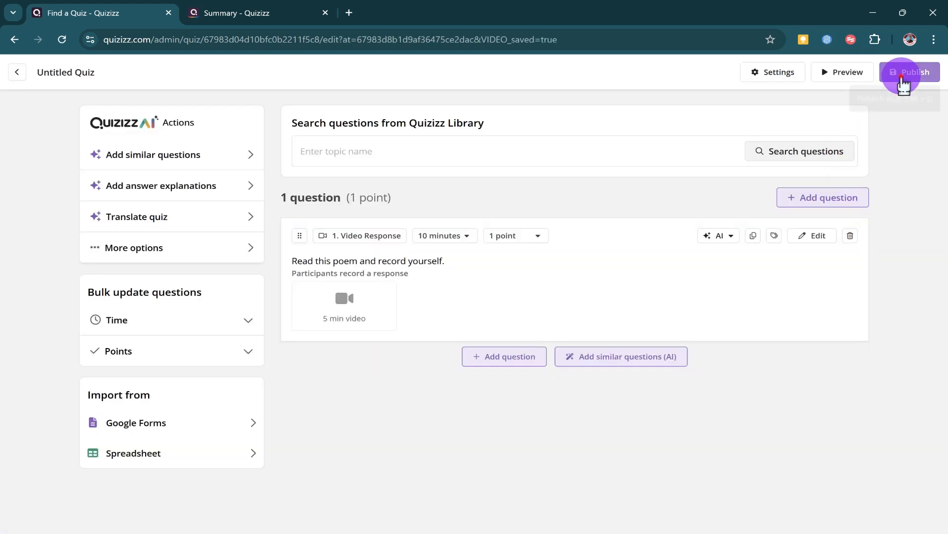
Step: Publish the Video Response quiz as Englihs and start it live in Classic Mode
{"action": "left_click", "coordinate": [910, 72]}
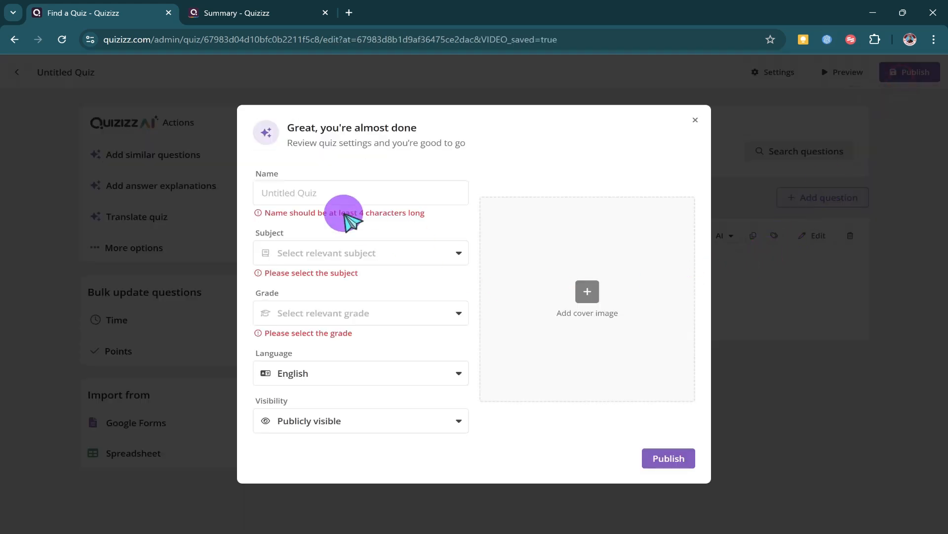
{"action": "left_click", "coordinate": [342, 192]}
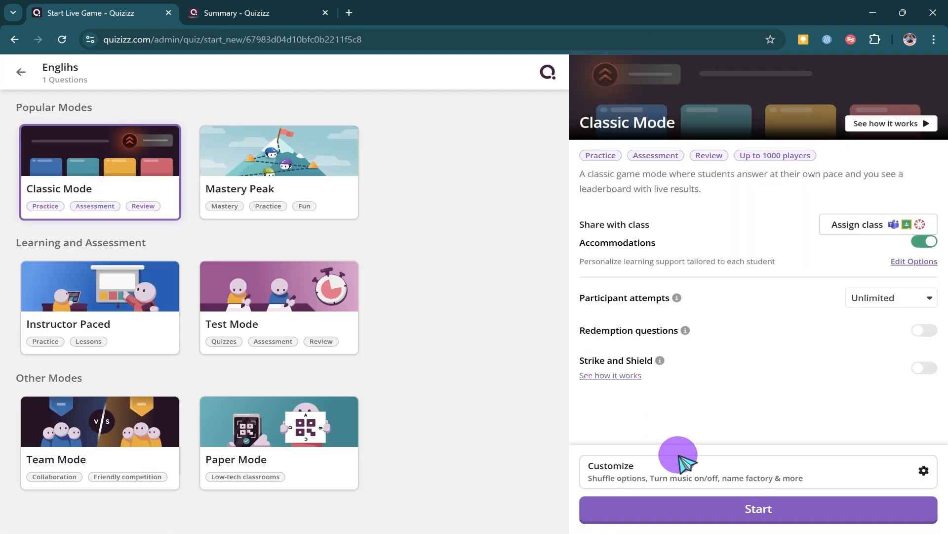
{"action": "left_click", "coordinate": [723, 506]}
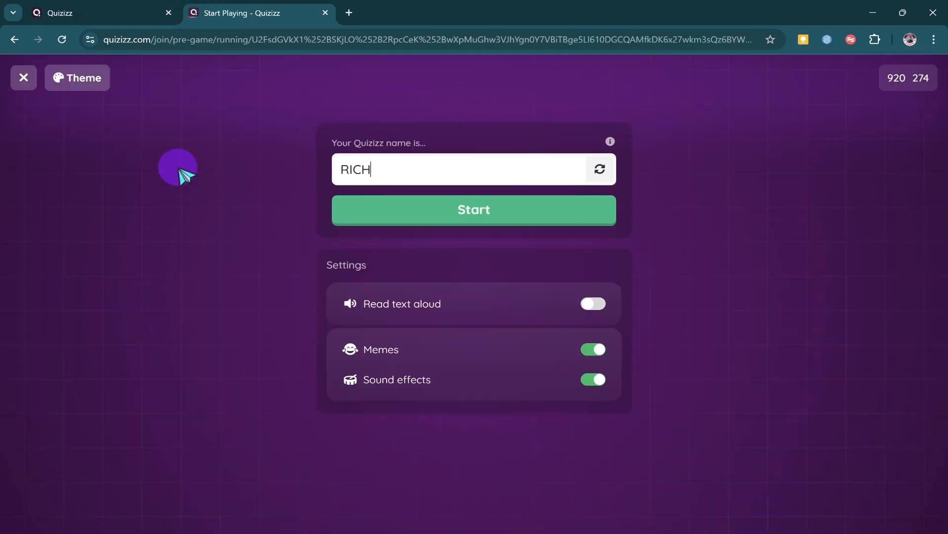
Step: Join the Englihs live game under the participant's name, start it as host and return to the participant's view
{"action": "left_click", "coordinate": [451, 210]}
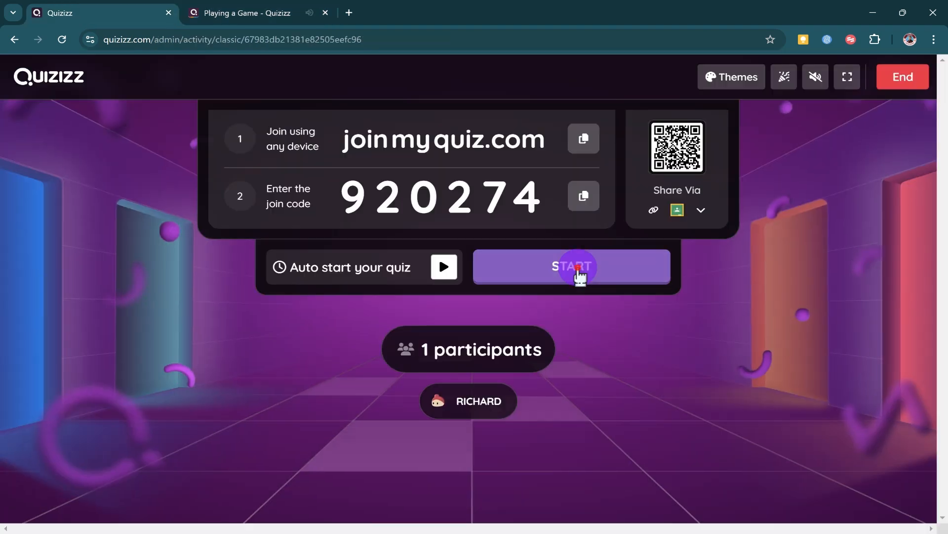
{"action": "left_click", "coordinate": [578, 273]}
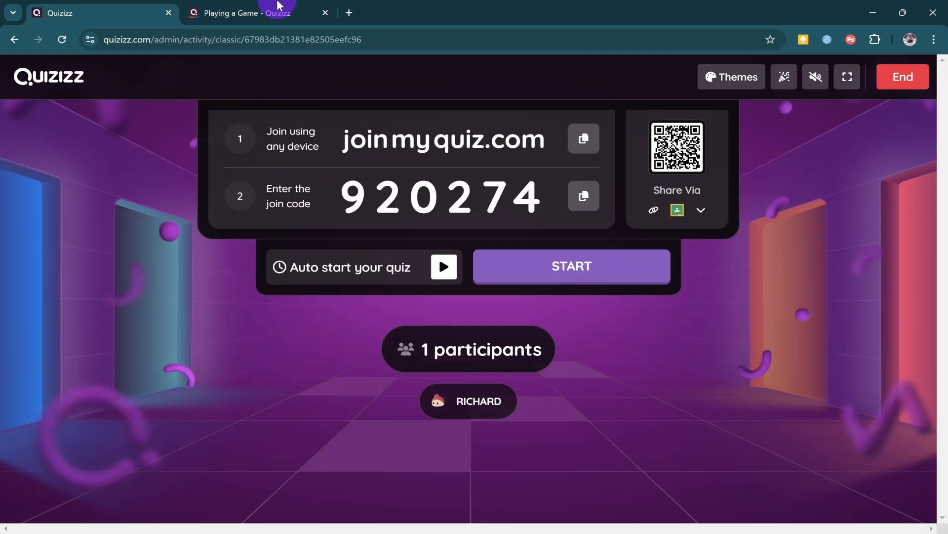
{"action": "left_click", "coordinate": [276, 6]}
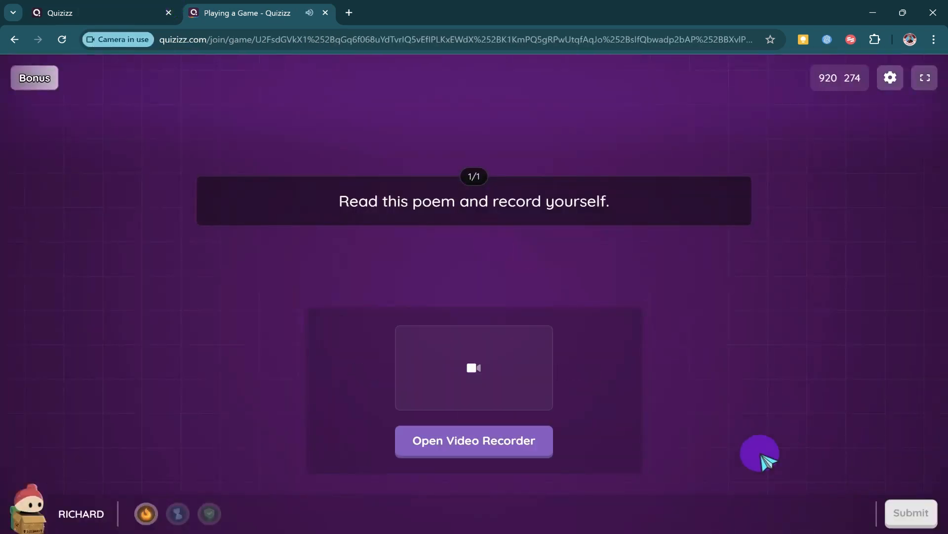
Step: Record a video answer of about 8 seconds with the video recorder and submit it
{"action": "left_click", "coordinate": [463, 440]}
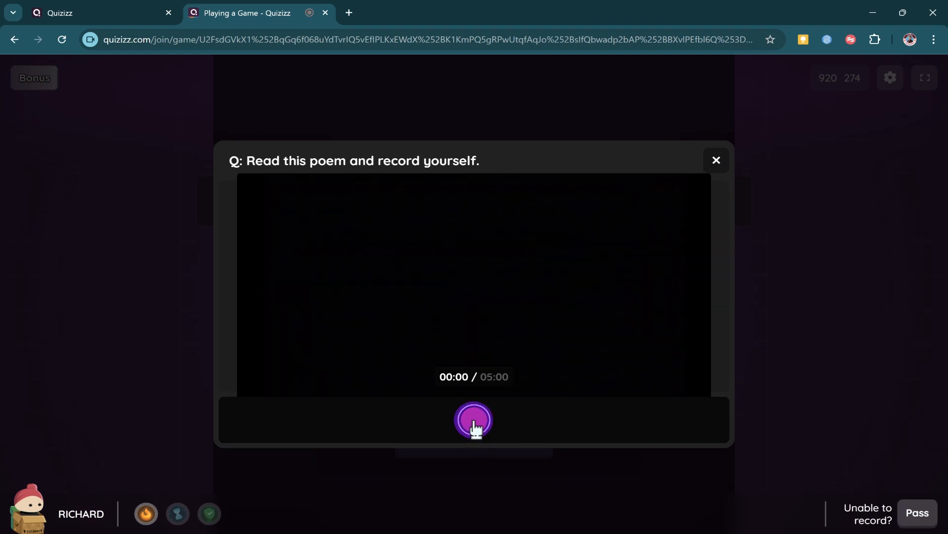
{"action": "left_click", "coordinate": [474, 421]}
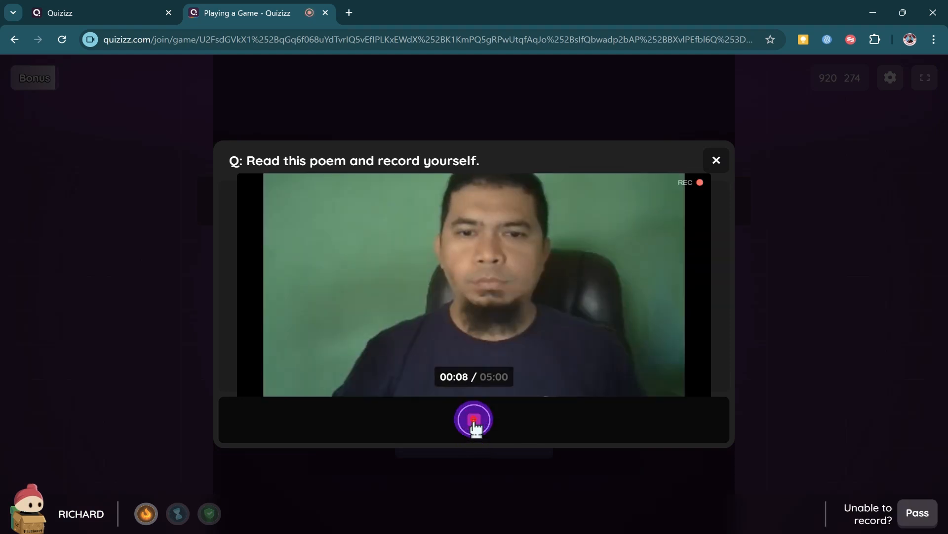
{"action": "left_click", "coordinate": [475, 421]}
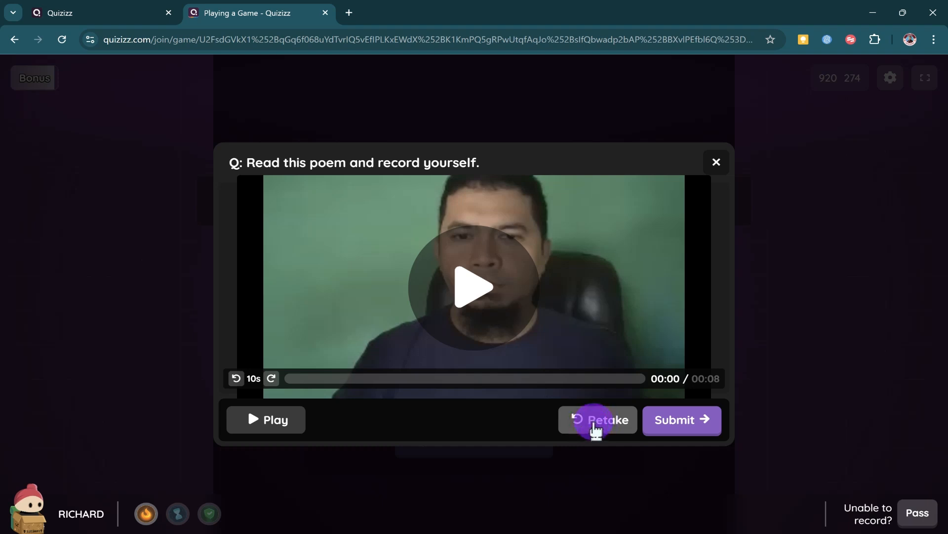
{"action": "left_click", "coordinate": [656, 422]}
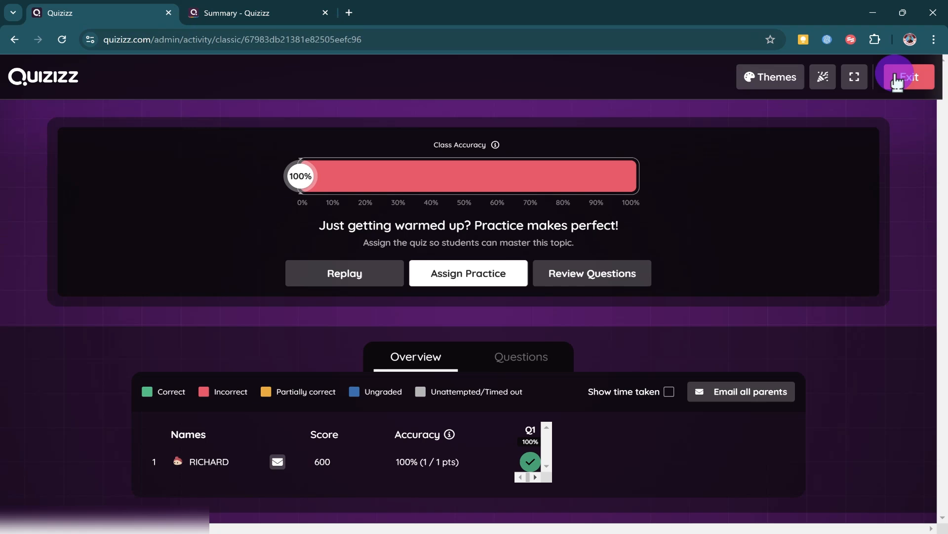
Step: Exit the finished game and review the Englihs quiz's participant report
{"action": "left_click", "coordinate": [904, 78]}
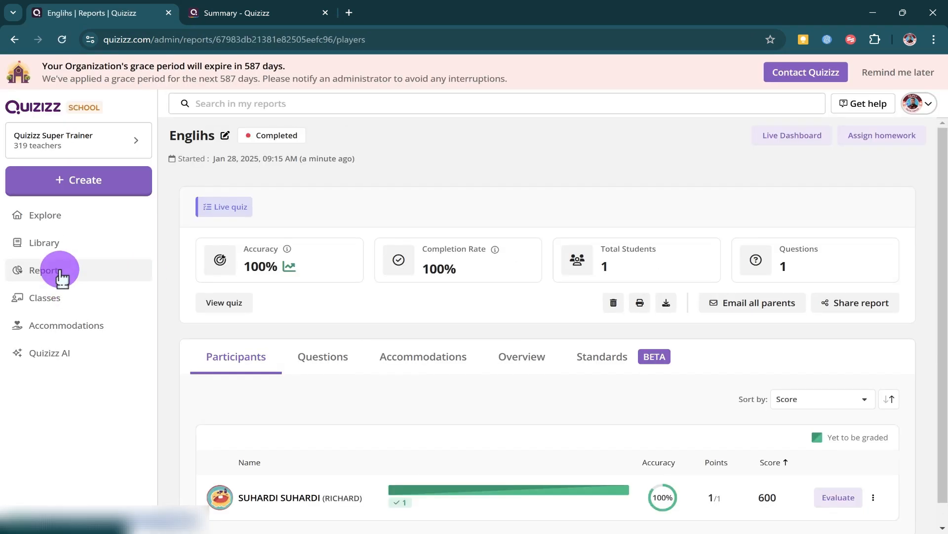
{"action": "left_click", "coordinate": [59, 271]}
{"action": "left_click", "coordinate": [339, 232]}
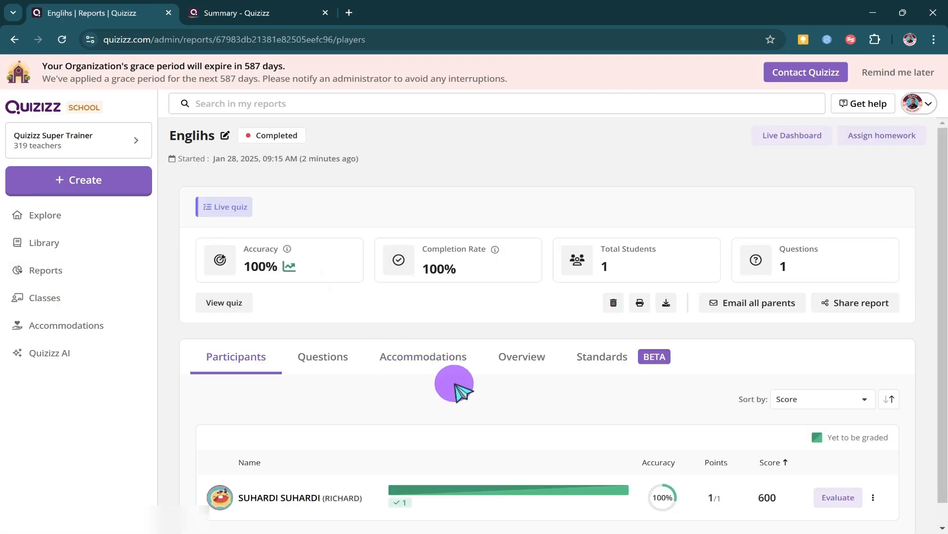
{"action": "left_click", "coordinate": [339, 472]}
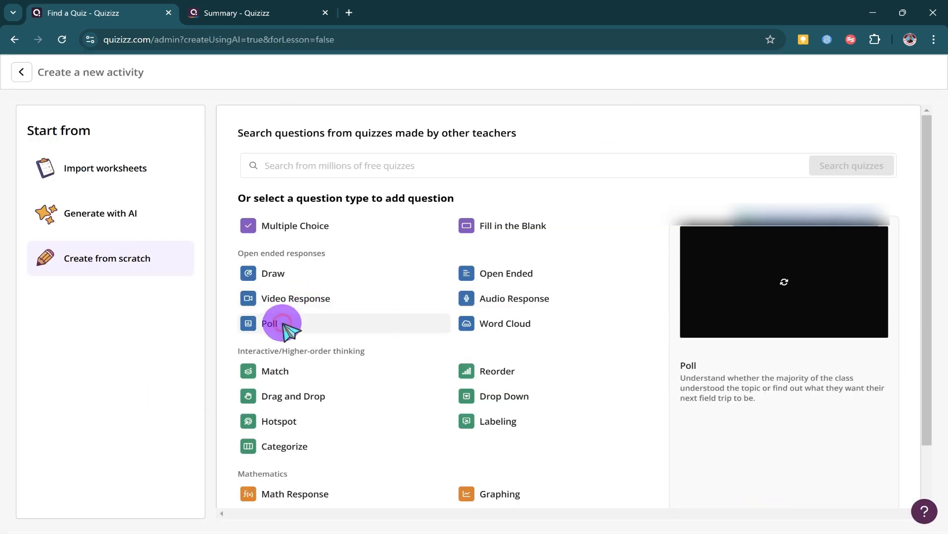
Step: Create a single-choice Poll question "What is your favorite season of the year?" with described Spring, Summer, Autumn and Winter options, and save it
{"action": "left_click", "coordinate": [281, 323]}
{"action": "left_click", "coordinate": [191, 490]}
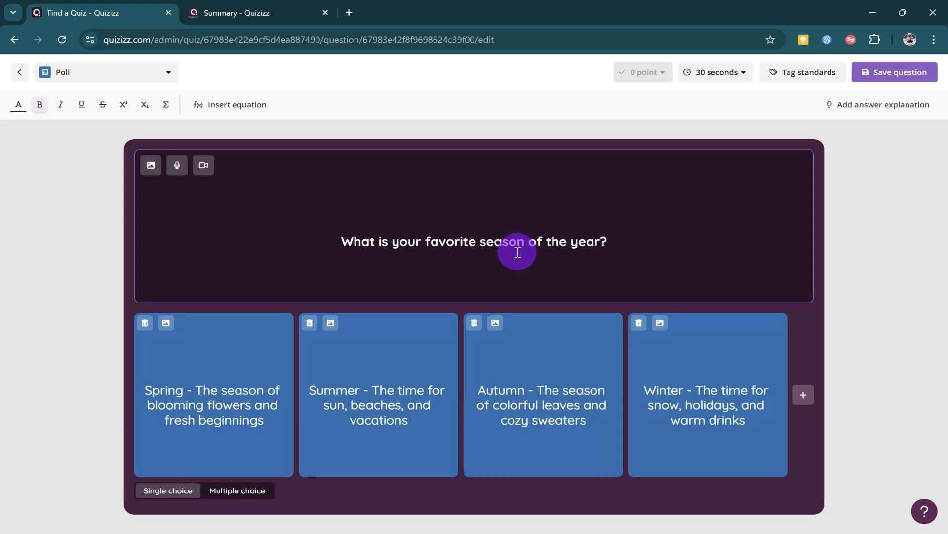
{"action": "left_click", "coordinate": [881, 74]}
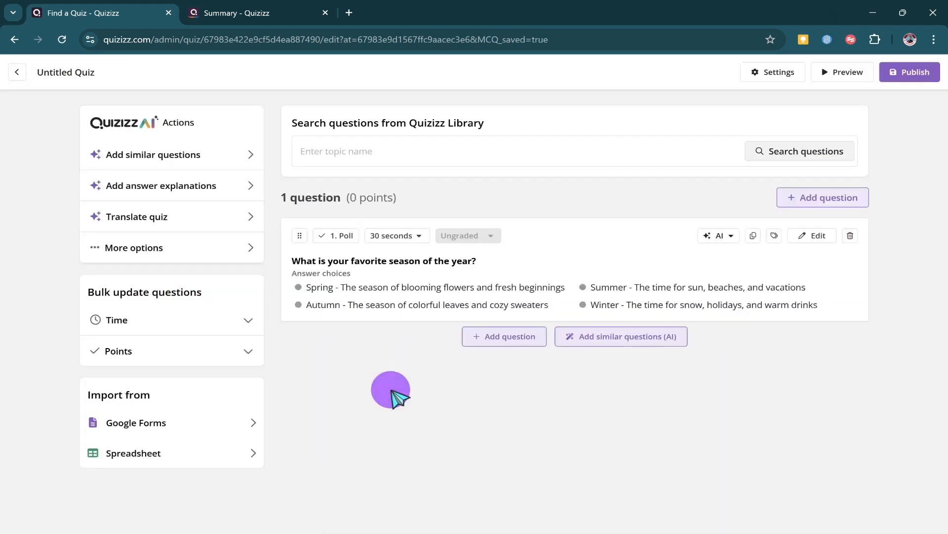
Step: Publish the poll quiz as Polling with subject English and 2nd Grade, and start it live in Classic Mode
{"action": "left_click", "coordinate": [910, 72]}
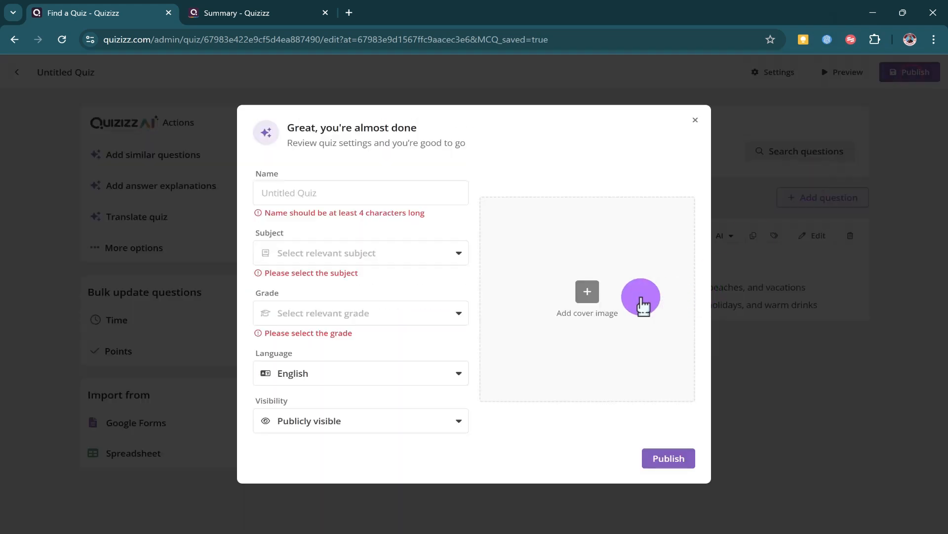
{"action": "left_click", "coordinate": [434, 194]}
{"action": "left_click", "coordinate": [671, 439]}
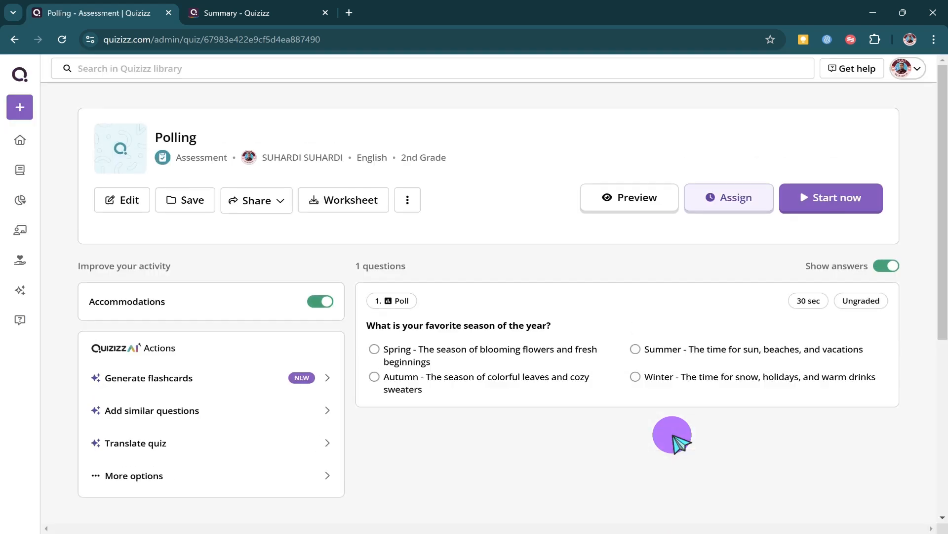
{"action": "left_click", "coordinate": [845, 199]}
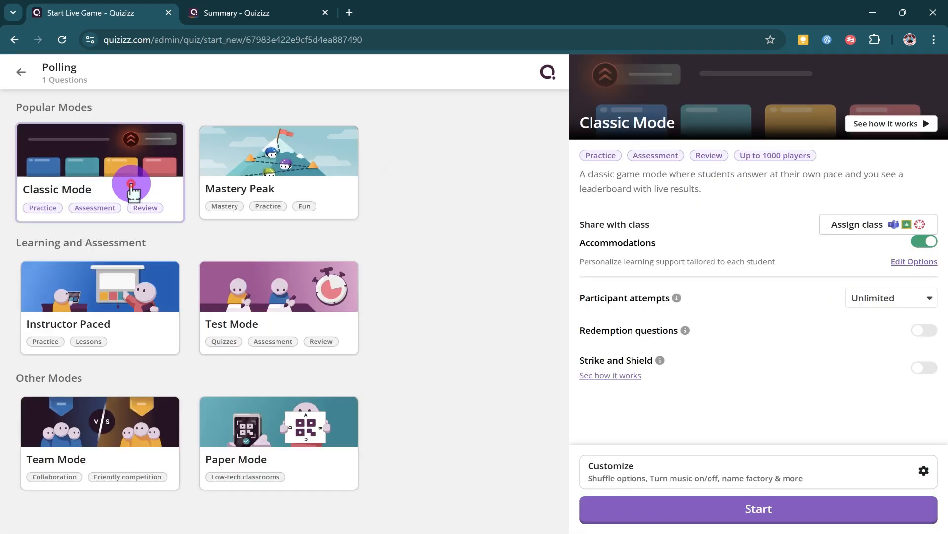
{"action": "left_click", "coordinate": [725, 516]}
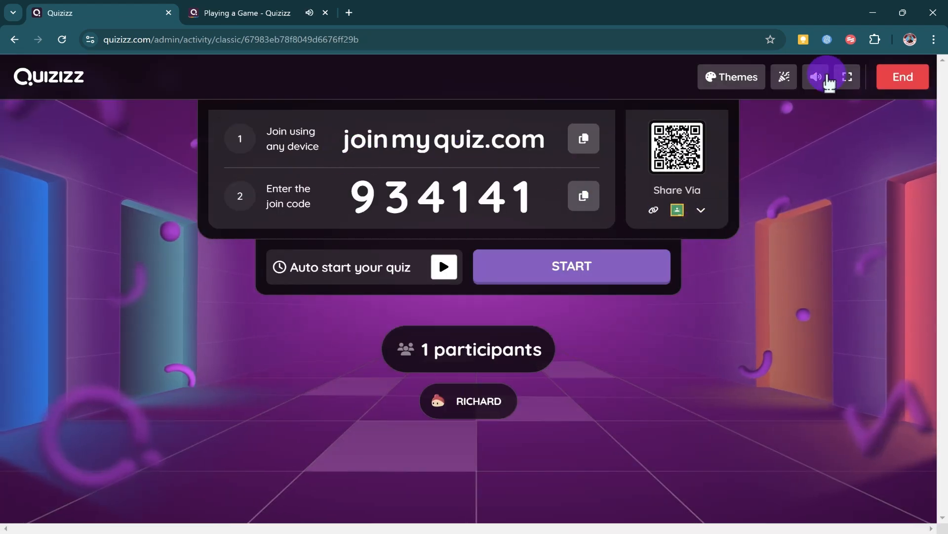
Step: Run the live poll with the host's sound muted, answering "Spring - The season of blooming flowers and fresh beginnings"
{"action": "left_click", "coordinate": [823, 76]}
{"action": "left_click", "coordinate": [588, 265]}
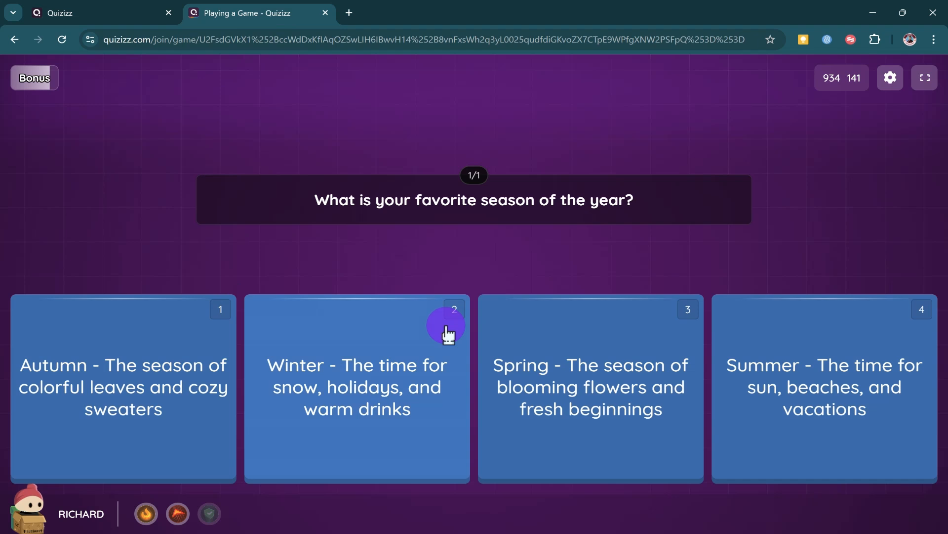
{"action": "left_click", "coordinate": [599, 344]}
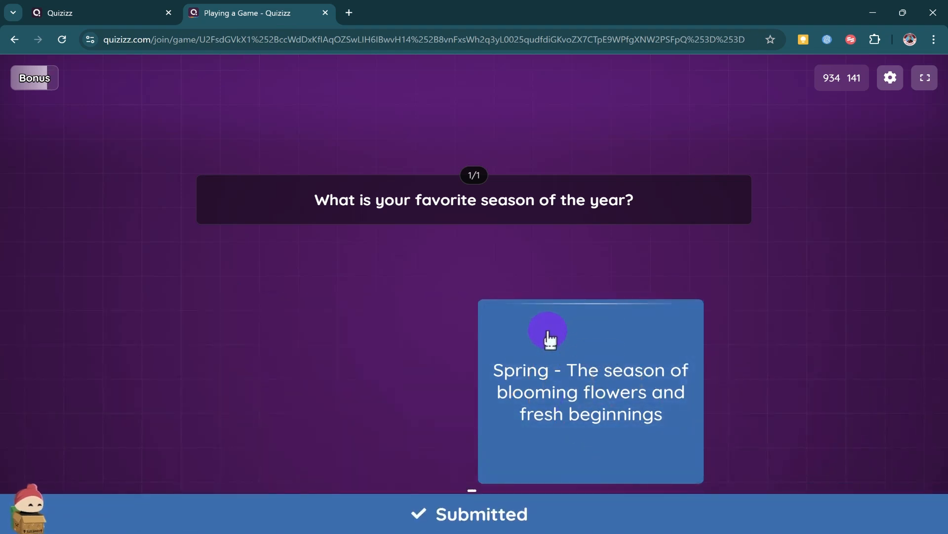
{"action": "left_click", "coordinate": [910, 78]}
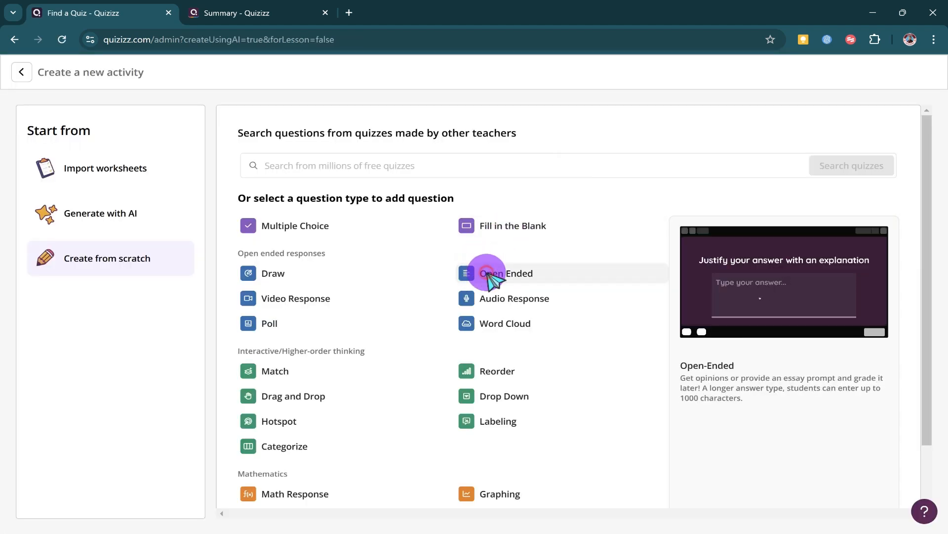
Step: Create an Open Ended question: "How do you think climate change is impacting biodiversity in ecosystems around the world?"
{"action": "left_click", "coordinate": [488, 274]}
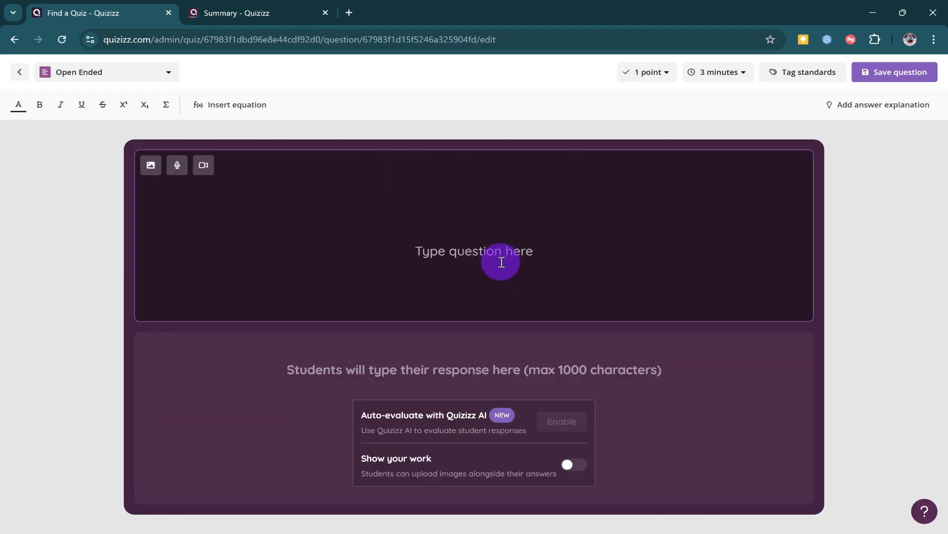
{"action": "type", "text": "How do you think climate change is impacting biodiversity in ecosystems around the world?"}
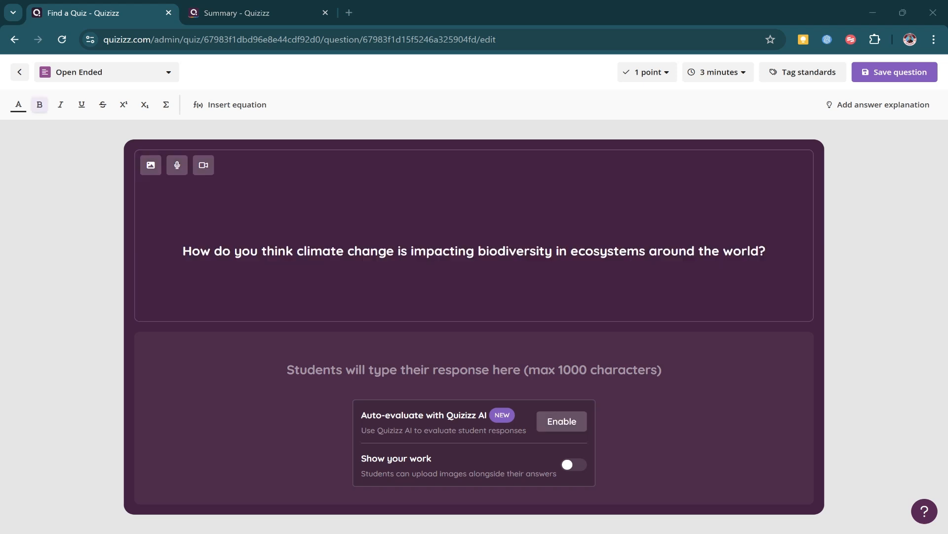
Step: Enable AI auto-evaluation for 8th Grade Biology with AI-generated evaluation criteria, and save the Open Ended question
{"action": "left_click", "coordinate": [562, 421]}
{"action": "left_click", "coordinate": [324, 251]}
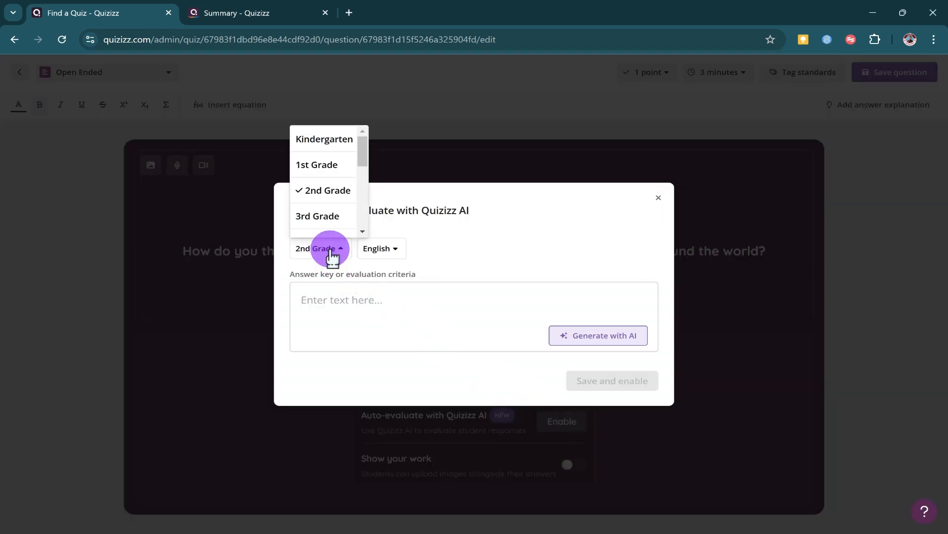
{"action": "scroll", "coordinate": [329, 219], "scroll_direction": "down", "scroll_amount": 3}
{"action": "left_click", "coordinate": [312, 220]}
{"action": "left_click", "coordinate": [381, 251]}
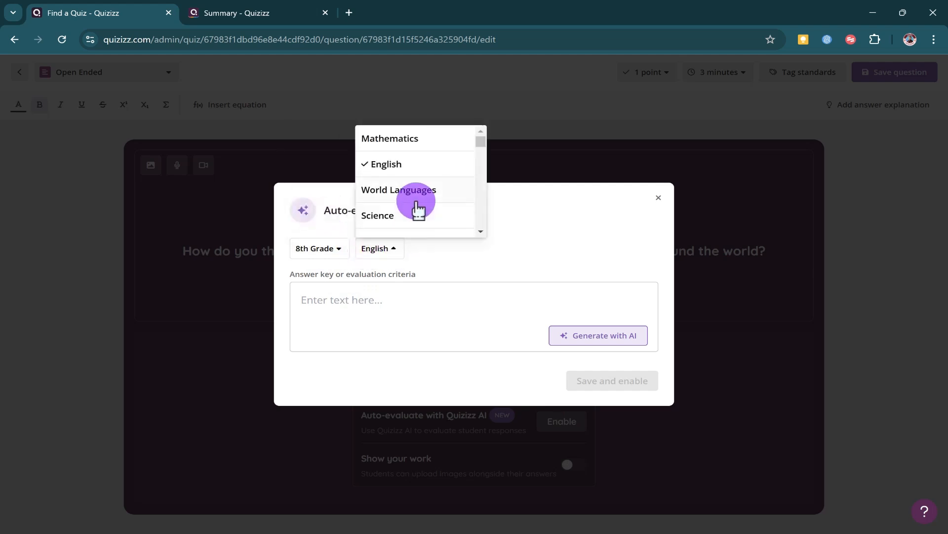
{"action": "scroll", "coordinate": [410, 193], "scroll_direction": "down", "scroll_amount": 3}
{"action": "left_click", "coordinate": [399, 178]}
{"action": "left_click", "coordinate": [584, 339]}
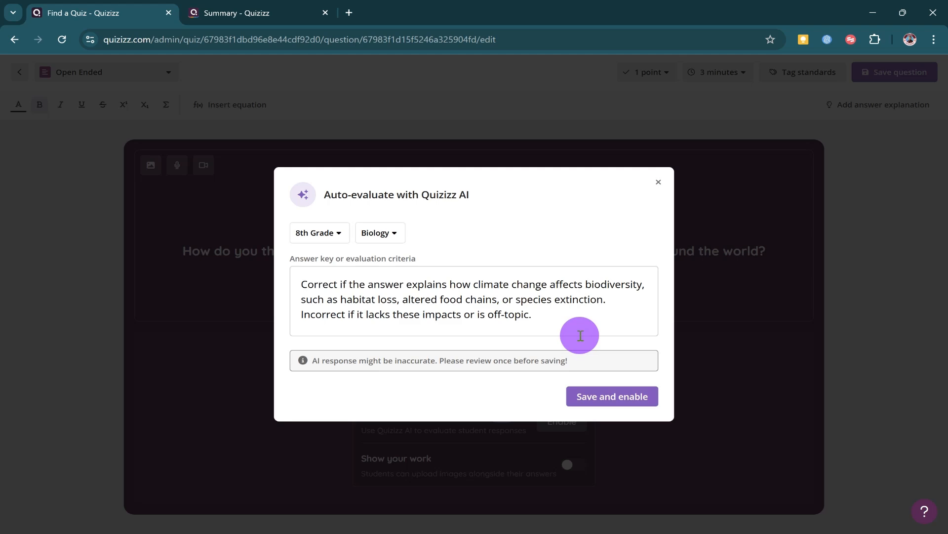
{"action": "left_click", "coordinate": [609, 397]}
{"action": "left_click", "coordinate": [890, 77]}
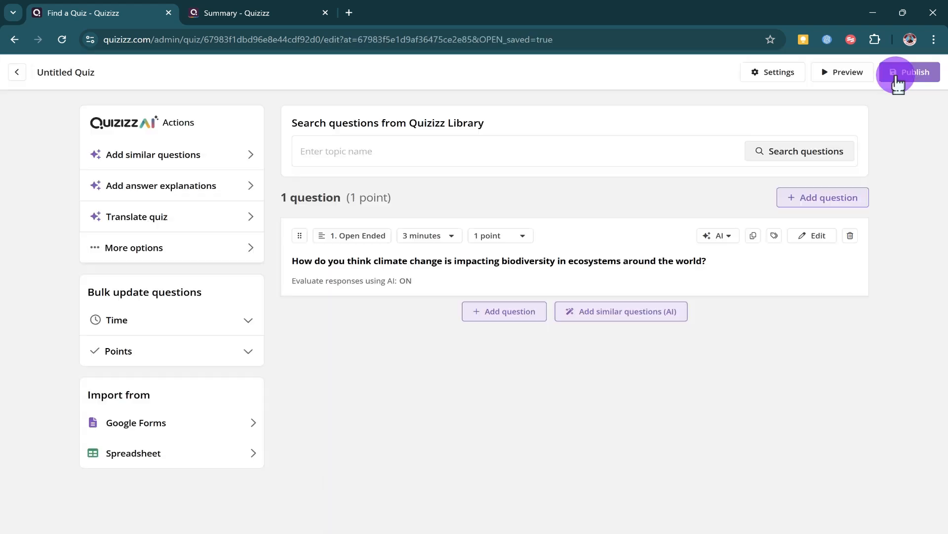
Step: Publish the quiz as Biology with subject Biology and 8th Grade, and start it live in Classic Mode
{"action": "left_click", "coordinate": [899, 79]}
{"action": "left_click", "coordinate": [348, 200]}
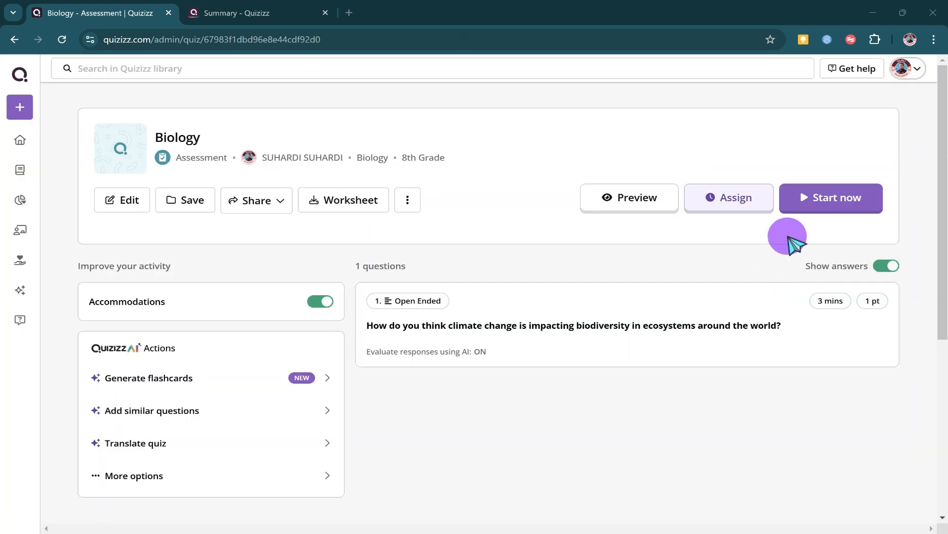
{"action": "left_click", "coordinate": [858, 205]}
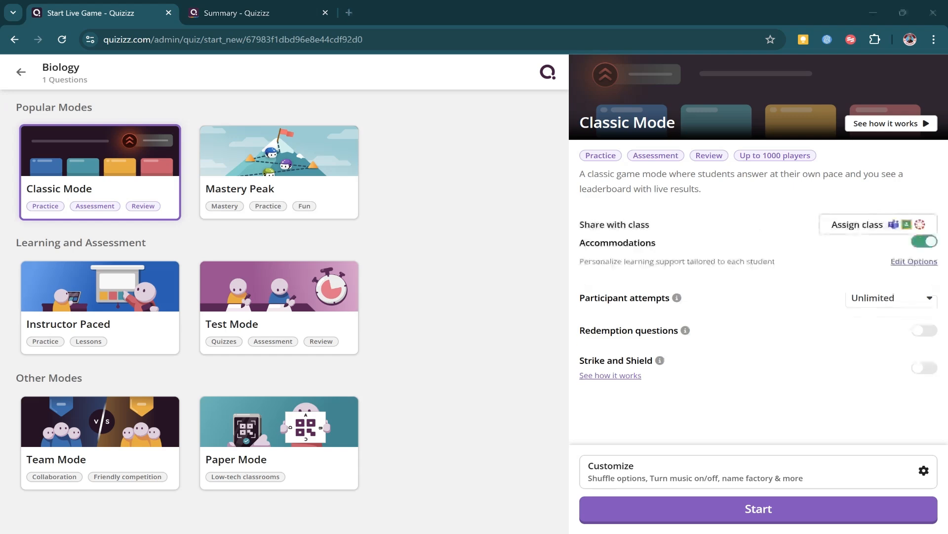
{"action": "left_click", "coordinate": [714, 500]}
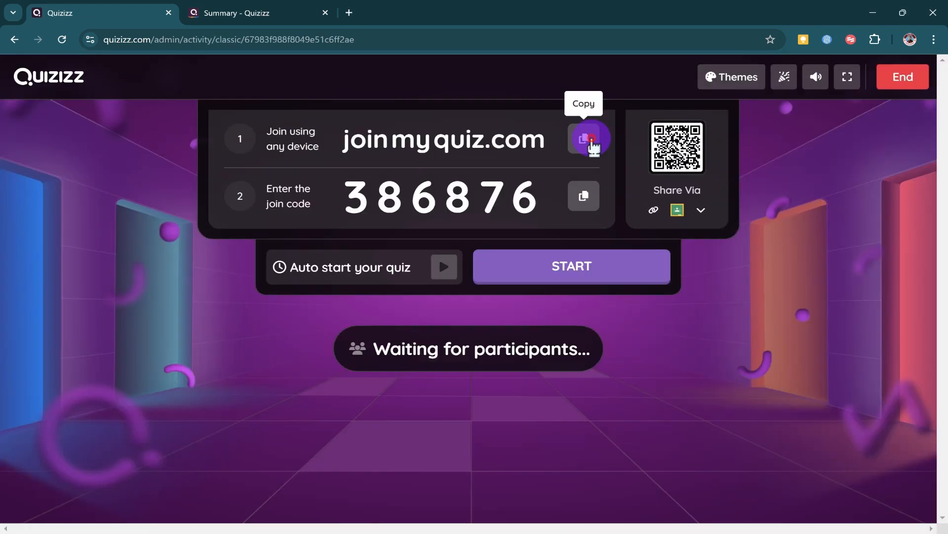
Step: Join the live Biology game under a participant name and start it with the host's sound muted
{"action": "left_click", "coordinate": [587, 140]}
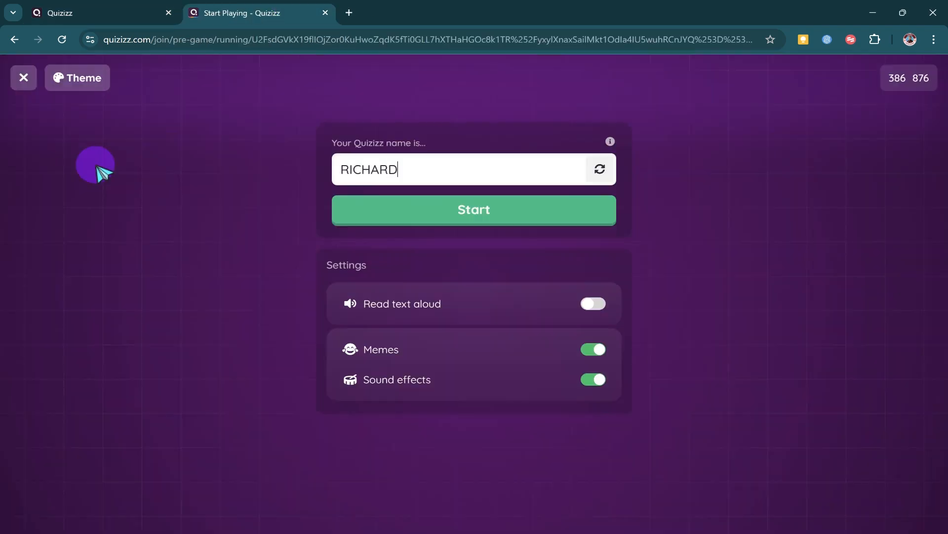
{"action": "left_click", "coordinate": [346, 216]}
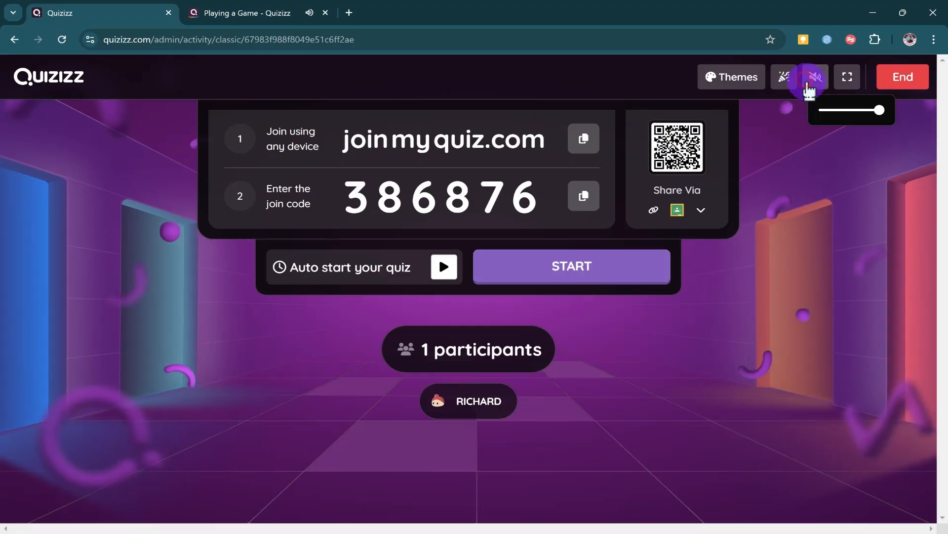
{"action": "left_click", "coordinate": [808, 85]}
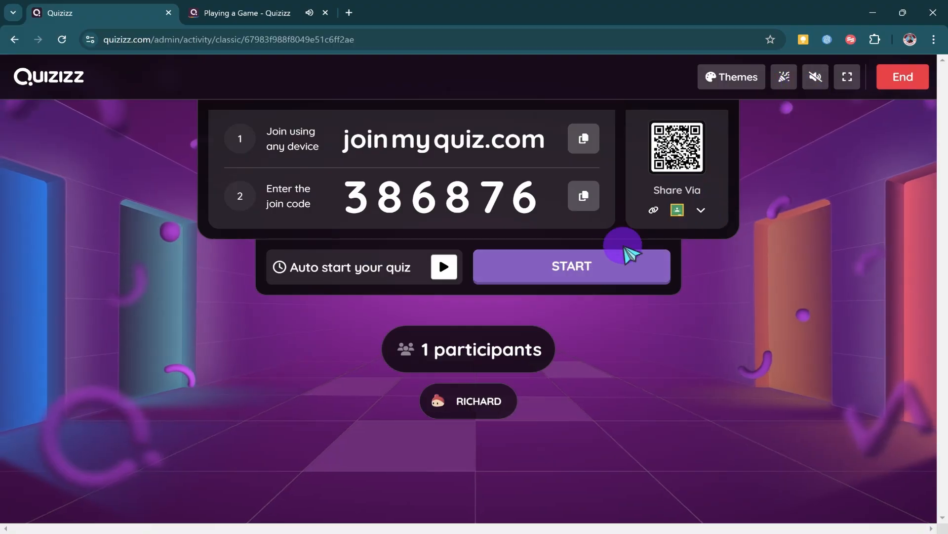
{"action": "left_click", "coordinate": [572, 267]}
Step: As the participant, submit the prepared response about altered habitats, polar bears losing sea ice and coral reef bleaching
{"action": "left_click", "coordinate": [297, 11]}
{"action": "left_click", "coordinate": [466, 381]}
{"action": "key", "text": "ctrl+v"}
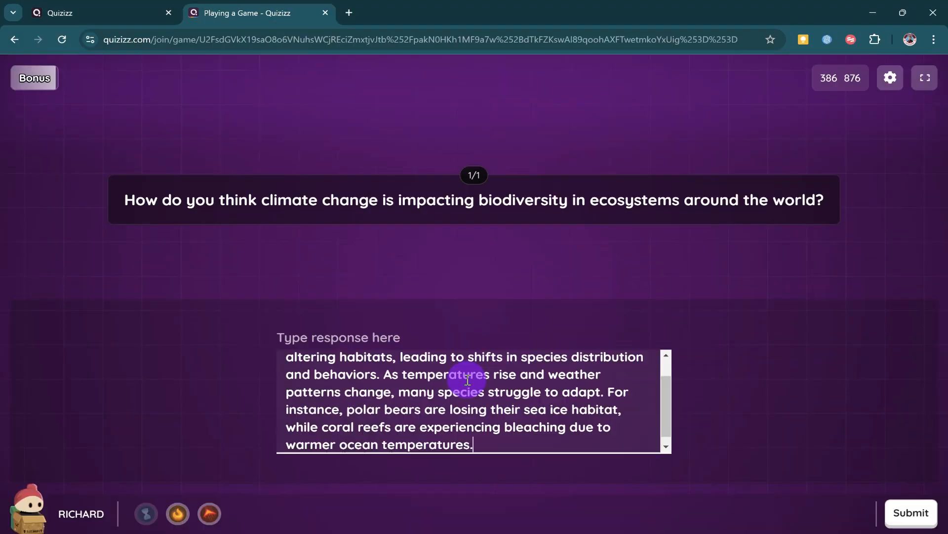
{"action": "left_click", "coordinate": [911, 513]}
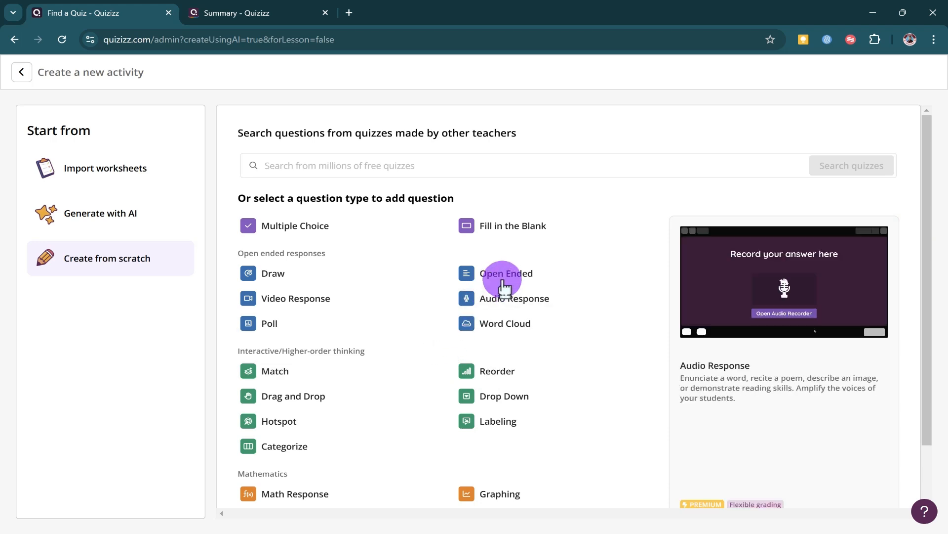
Step: Create an Audio Response question about describing an international music festival experience, allow responses up to 5 minutes, and save it
{"action": "left_click", "coordinate": [517, 299]}
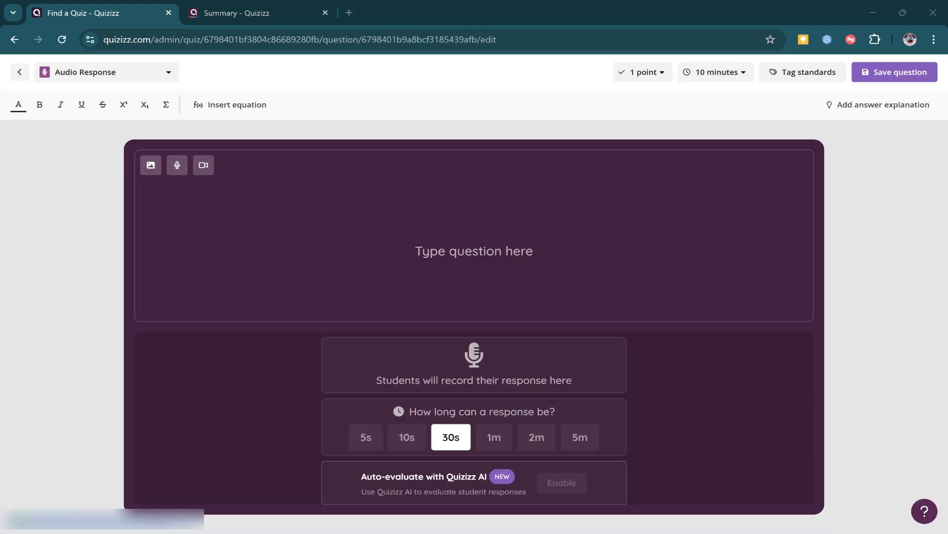
{"action": "left_click", "coordinate": [543, 250]}
{"action": "key", "text": "ctrl+v"}
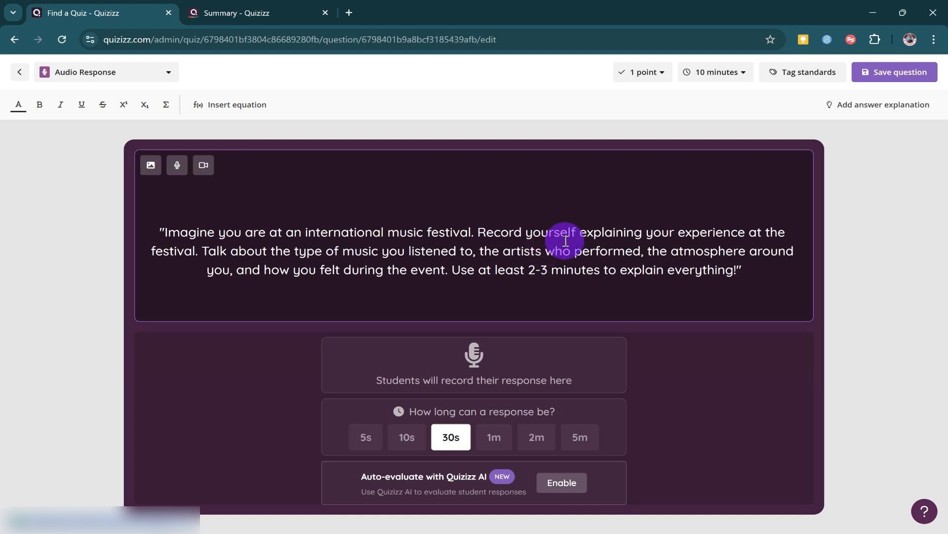
{"action": "left_click", "coordinate": [579, 439]}
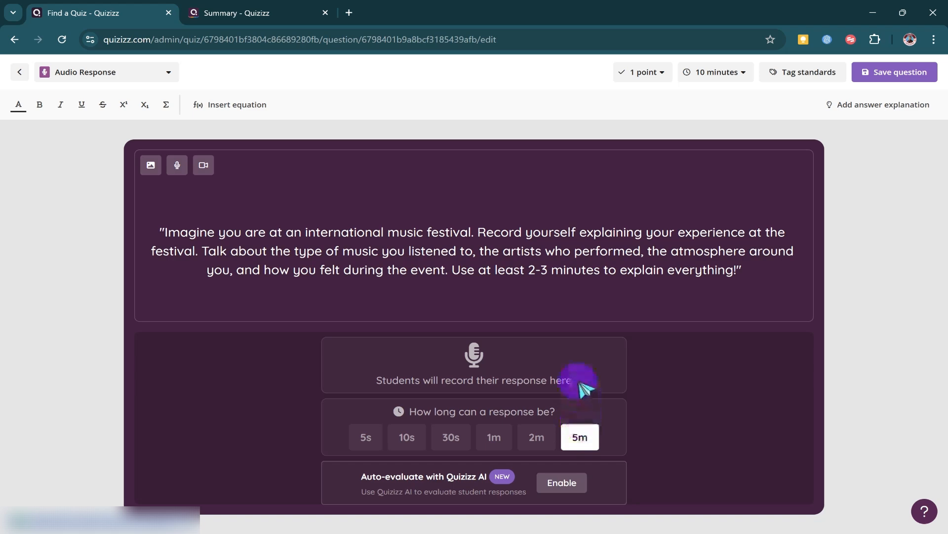
{"action": "left_click", "coordinate": [865, 72]}
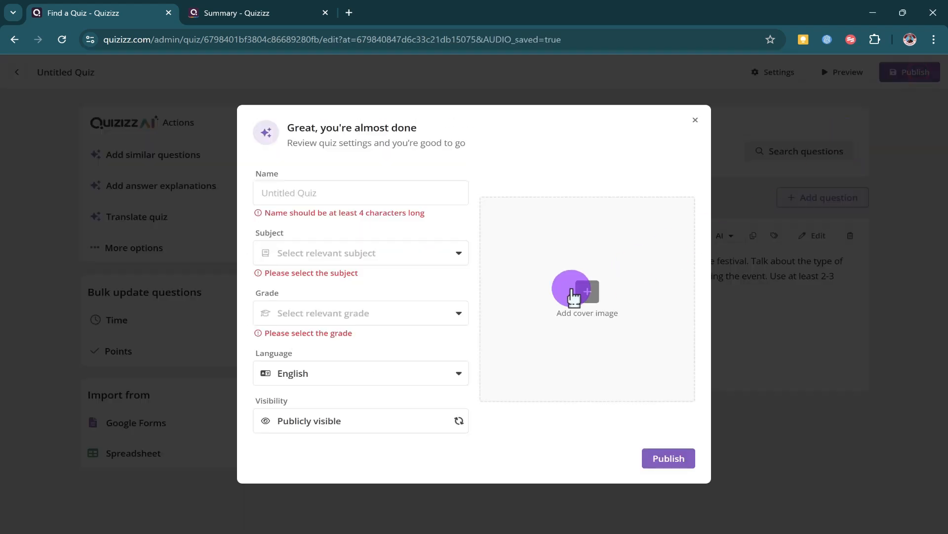
Step: Publish the audio quiz as English with subject English and 5th Grade, and start it live in Classic Mode
{"action": "left_click", "coordinate": [399, 199]}
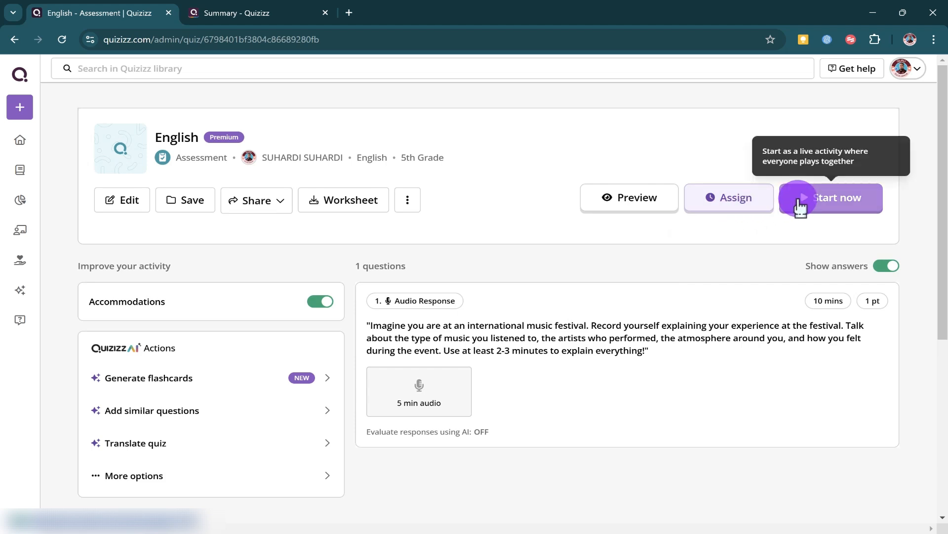
{"action": "left_click", "coordinate": [830, 202]}
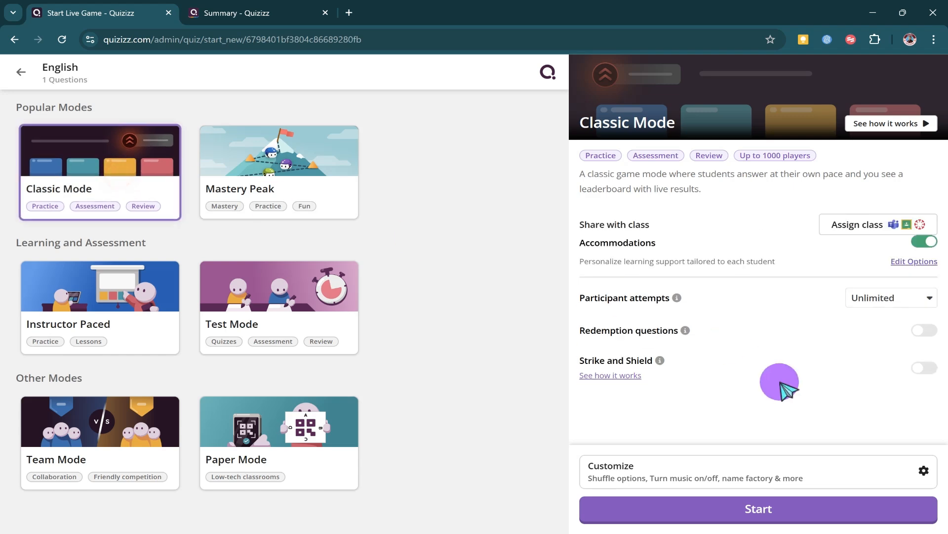
{"action": "left_click", "coordinate": [778, 508]}
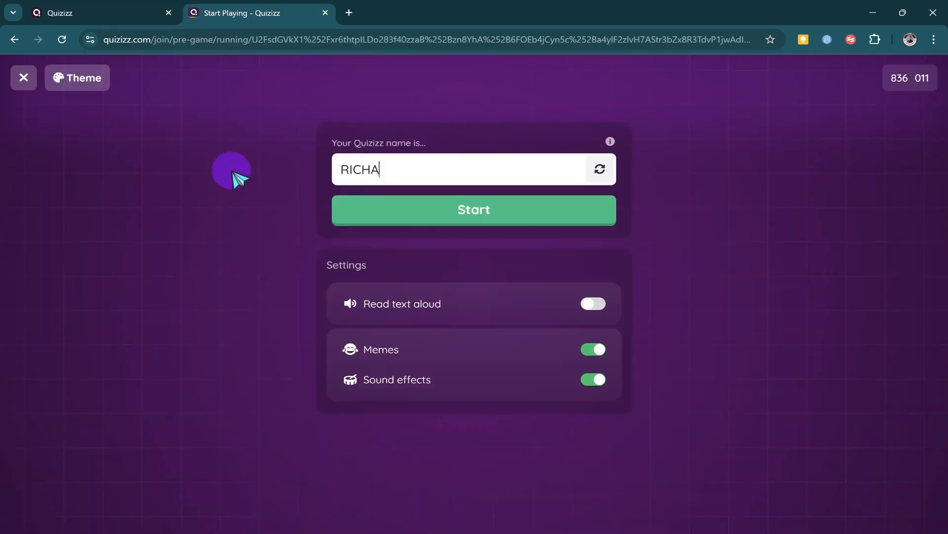
Step: Join the live English game under the participant's name, start it and return to the participant's view
{"action": "type", "text": "RD"}
{"action": "left_click", "coordinate": [499, 212]}
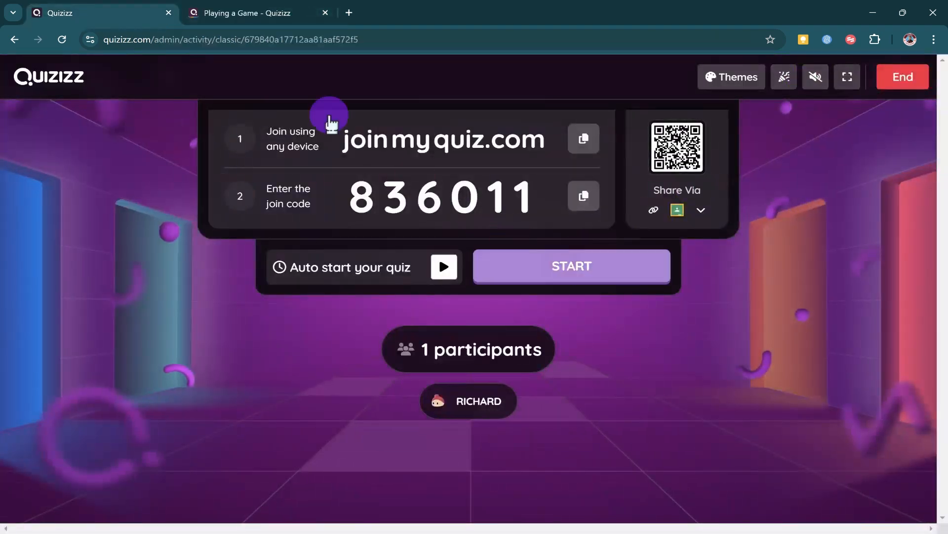
{"action": "left_click", "coordinate": [276, 14]}
Step: Record and submit an audio response of about 7 seconds, and exit the finished game
{"action": "left_click", "coordinate": [499, 440]}
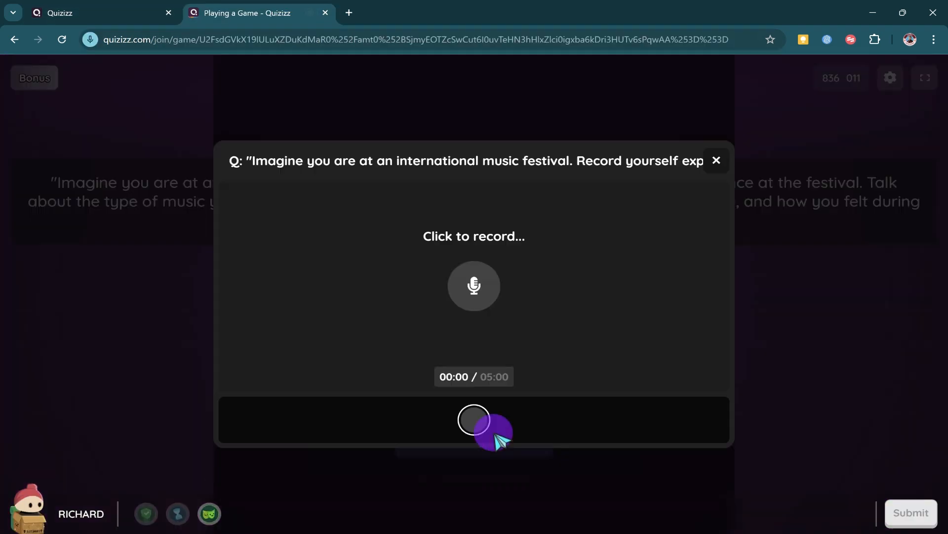
{"action": "left_click", "coordinate": [473, 421]}
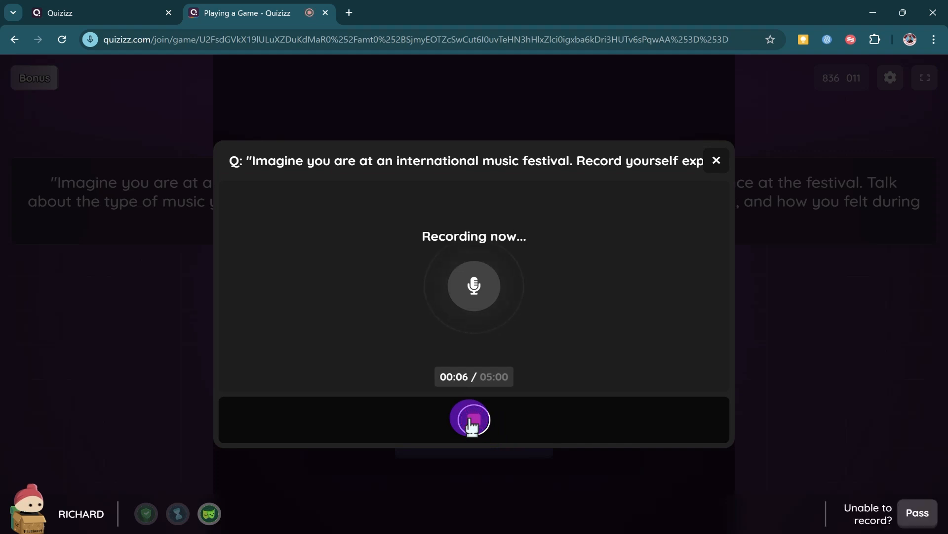
{"action": "left_click", "coordinate": [471, 419]}
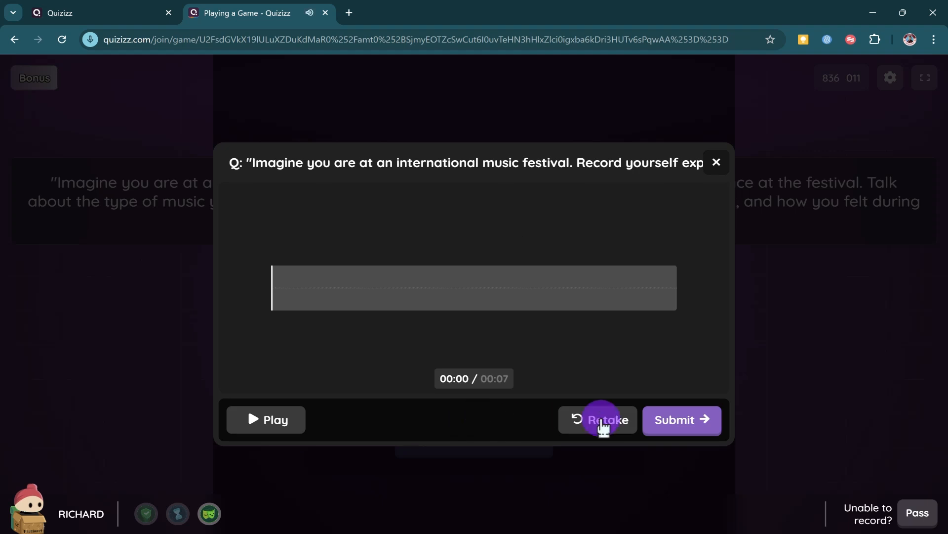
{"action": "left_click", "coordinate": [657, 420]}
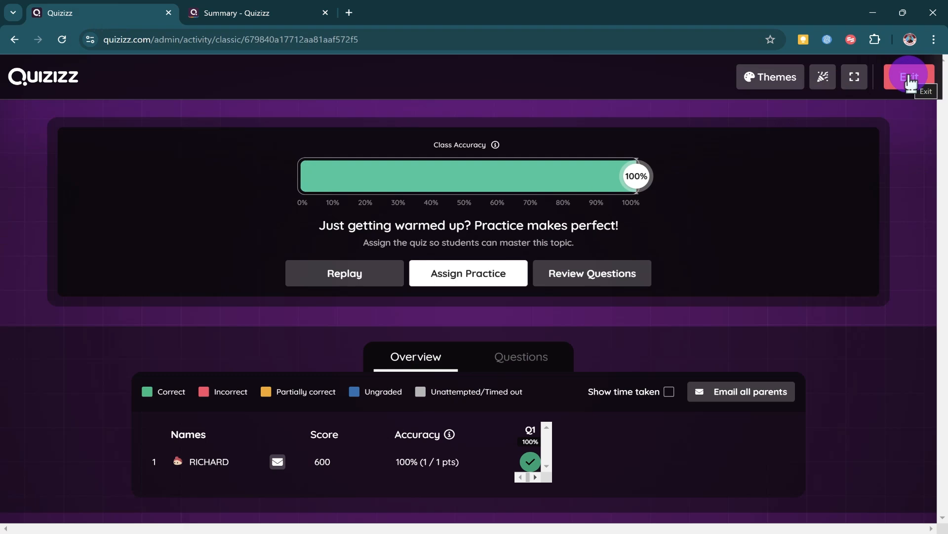
{"action": "left_click", "coordinate": [911, 79]}
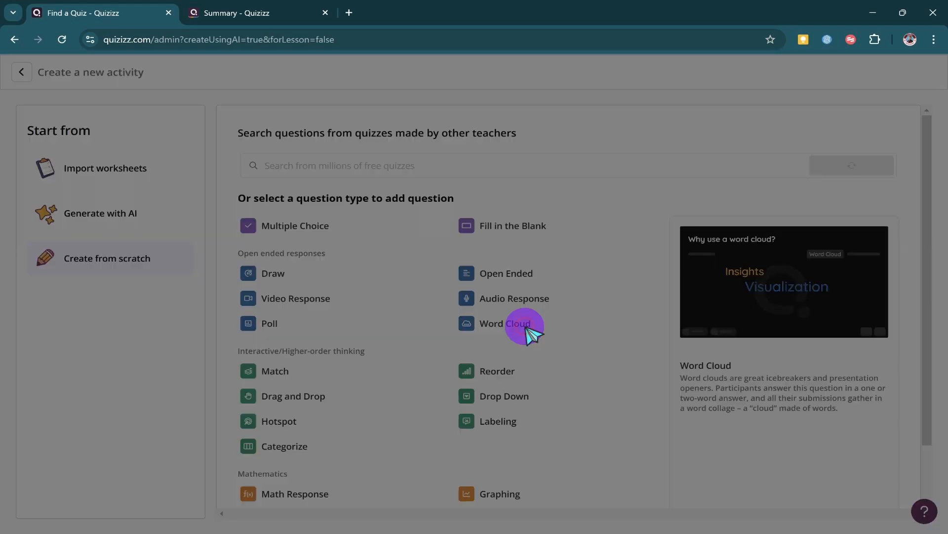
Step: Create a new lesson and add a Word Cloud question asking "Where do you come from?"
{"action": "left_click", "coordinate": [69, 180]}
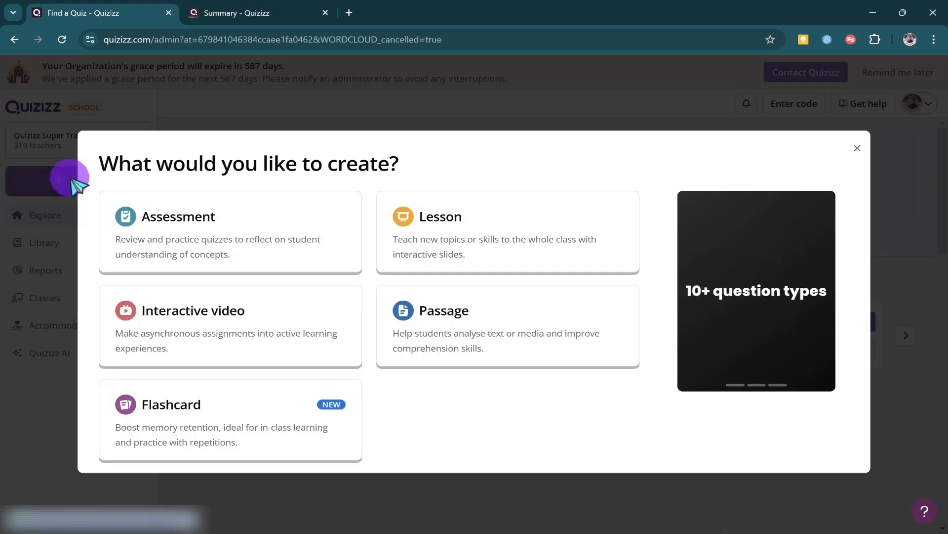
{"action": "left_click", "coordinate": [403, 234]}
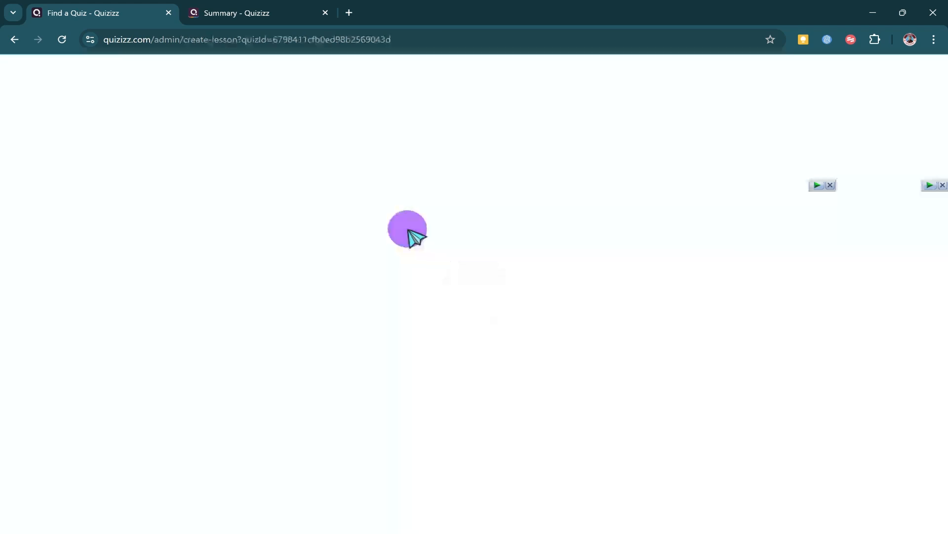
{"action": "scroll", "coordinate": [148, 346], "scroll_direction": "down", "scroll_amount": 8}
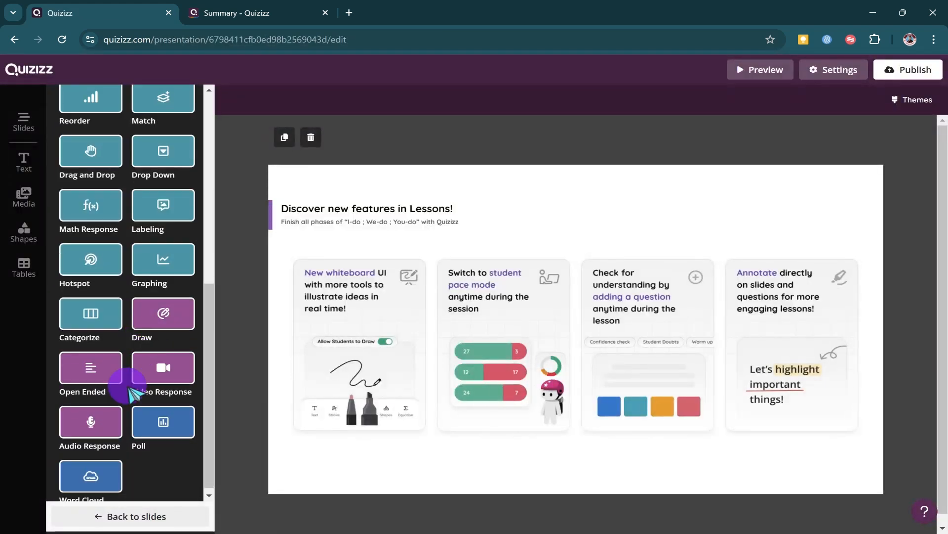
{"action": "left_click", "coordinate": [85, 479]}
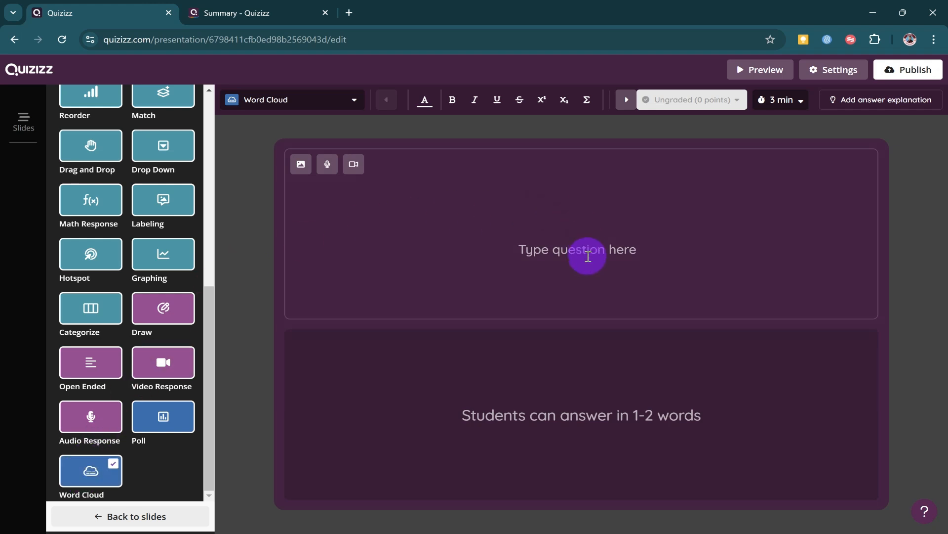
{"action": "left_click", "coordinate": [588, 255]}
{"action": "key", "text": "ctrl+v"}
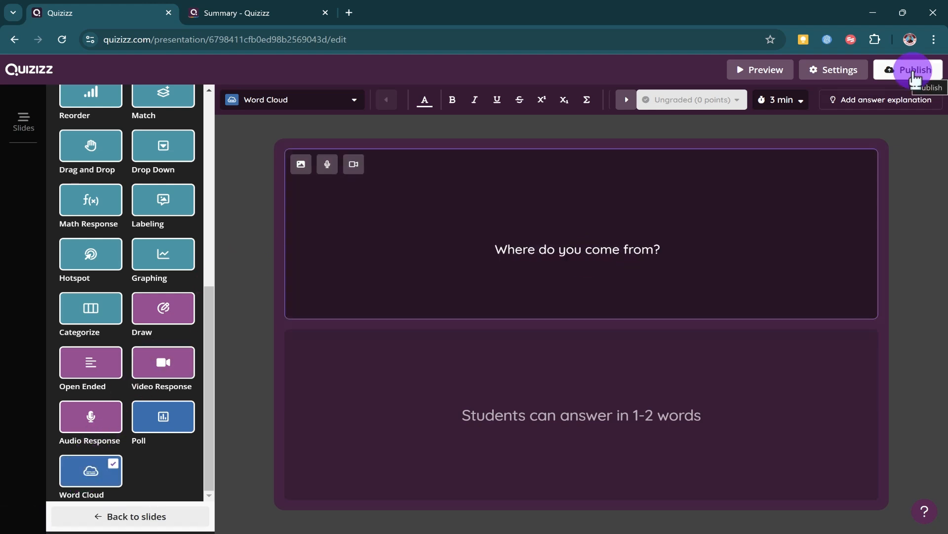
Step: Publish the lesson under the name icebreaking and bring up its live session settings
{"action": "left_click", "coordinate": [915, 78]}
{"action": "left_click", "coordinate": [361, 205]}
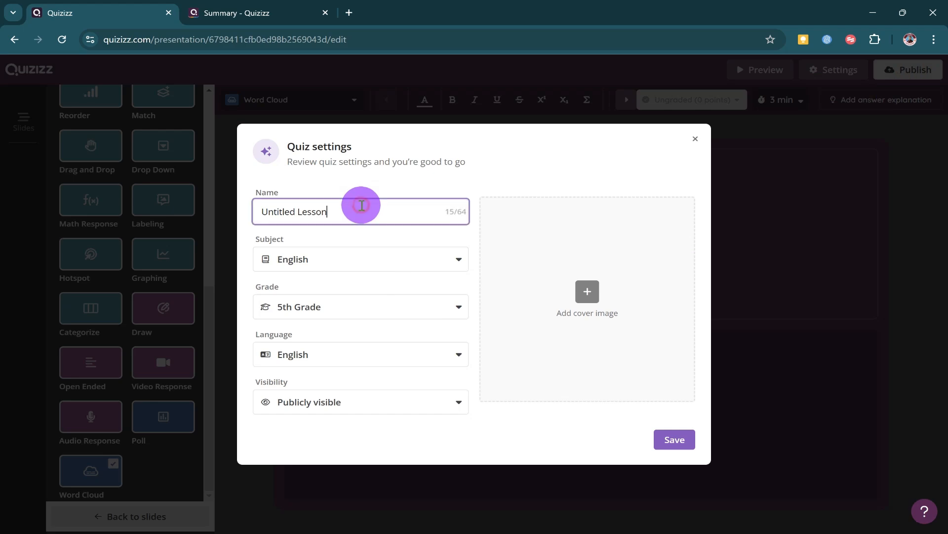
{"action": "left_click_drag", "start_coordinate": [372, 211], "coordinate": [173, 225]}
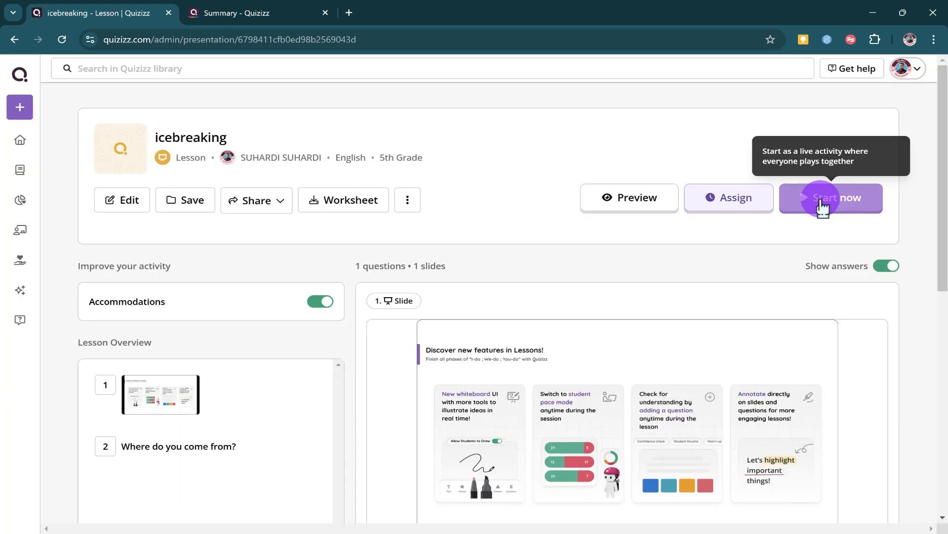
{"action": "left_click", "coordinate": [822, 202]}
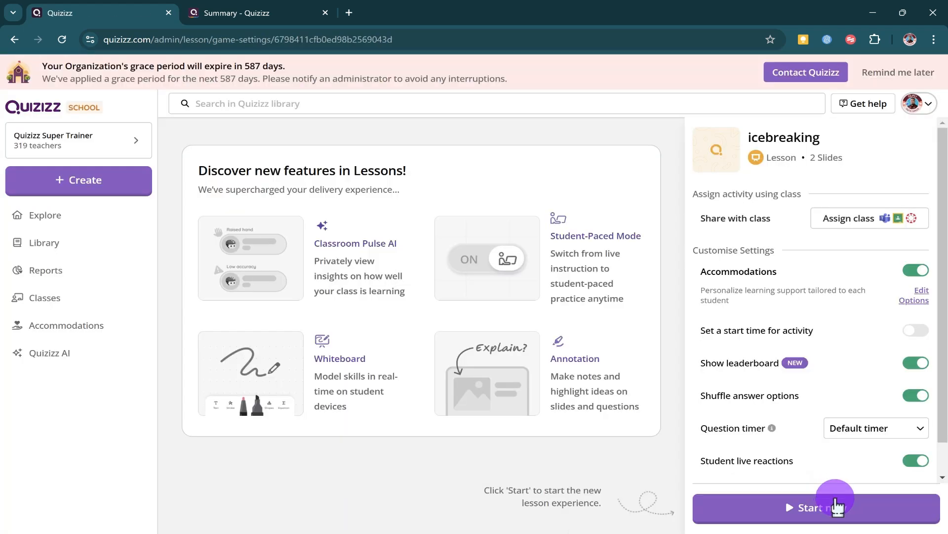
Step: Start the icebreaking lesson live and join it as a participant under the participant's name
{"action": "left_click", "coordinate": [837, 506]}
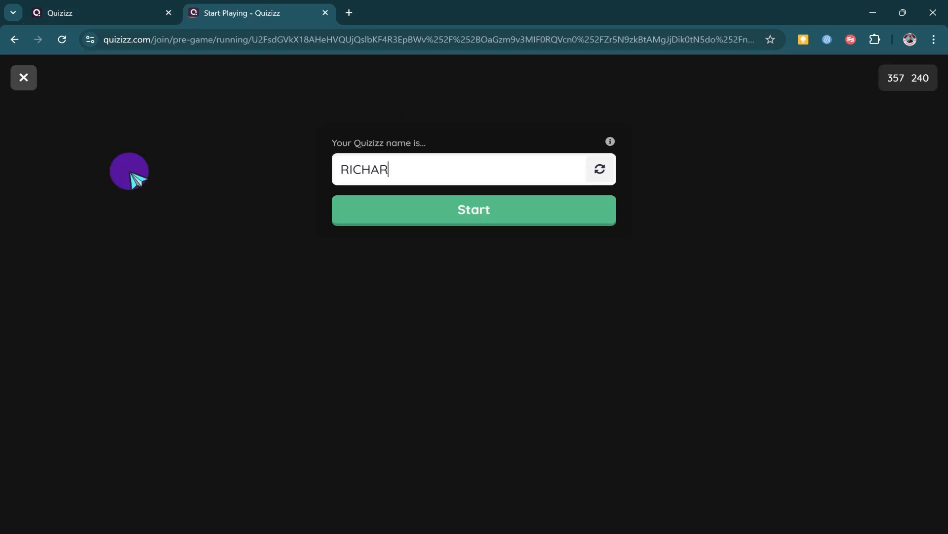
{"action": "type", "text": "D"}
{"action": "left_click", "coordinate": [502, 214]}
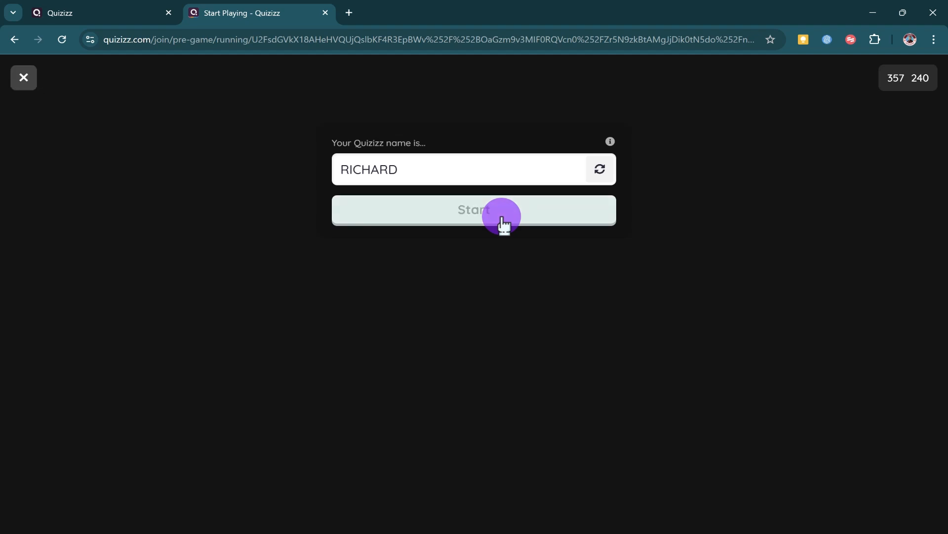
Step: Advance the lesson to the Word Cloud question, submit "Jakarta" as the participant's response and return to the host's view
{"action": "left_click", "coordinate": [106, 7]}
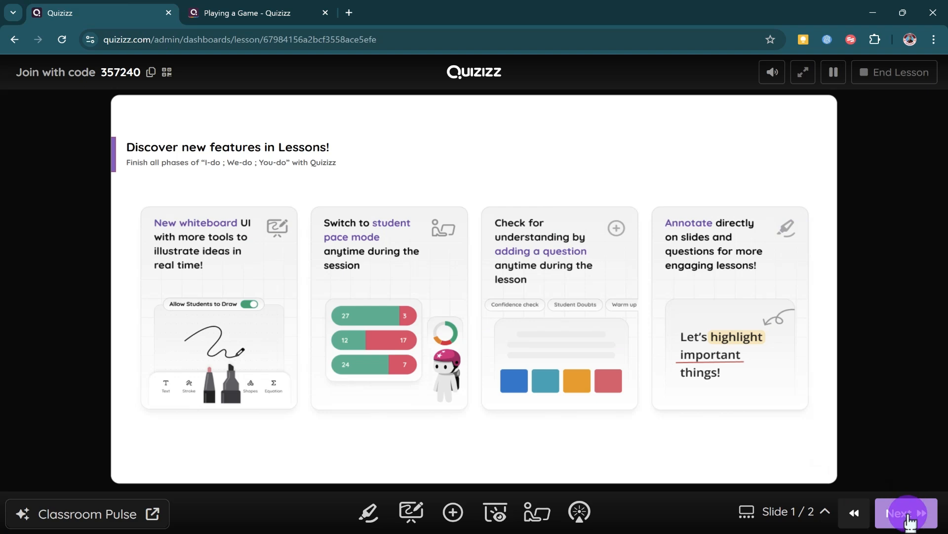
{"action": "left_click", "coordinate": [909, 516]}
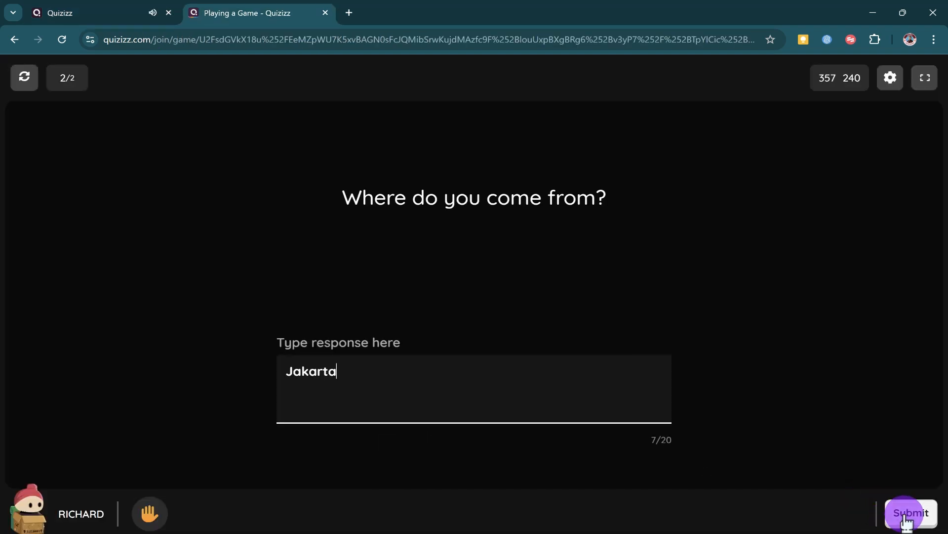
{"action": "left_click", "coordinate": [907, 515]}
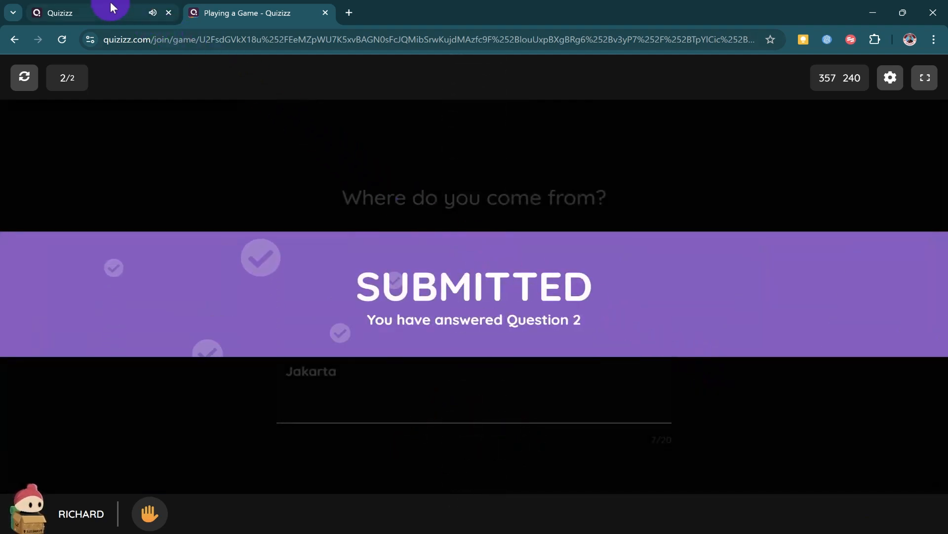
{"action": "left_click", "coordinate": [110, 7]}
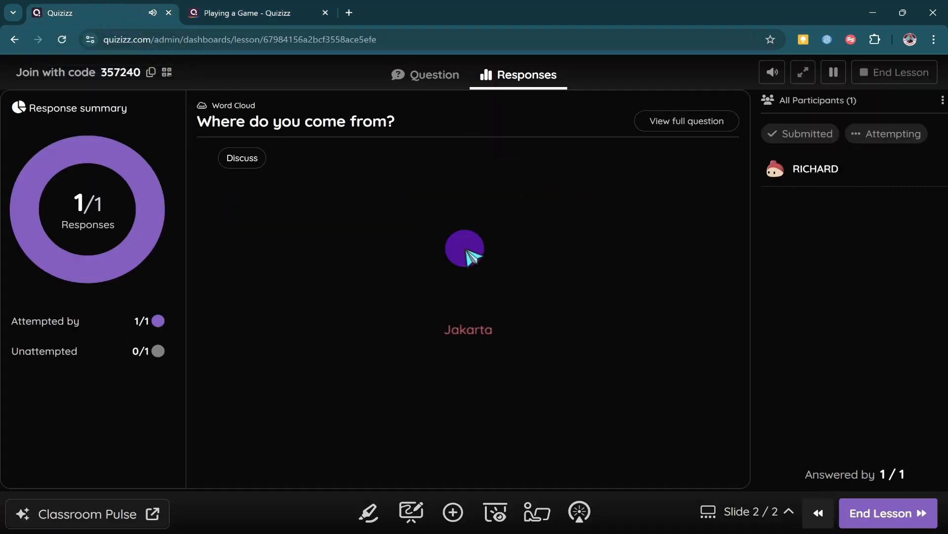